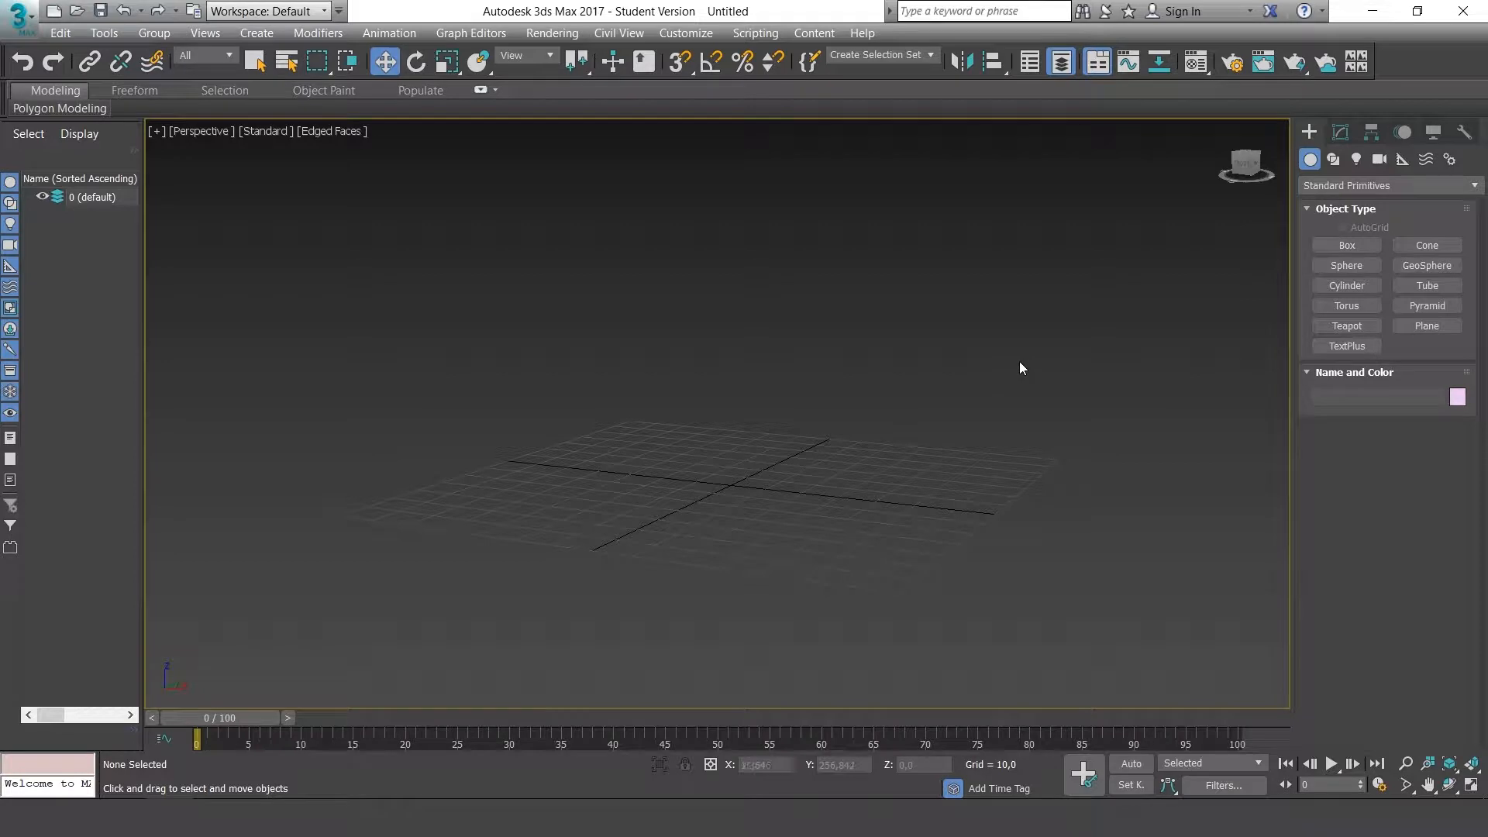
Step: Create a cylinder near the grid's centre with a radius of about 11.4 and a height of about 49.7
alt+middle_drag(1020, 361, 1019, 374)
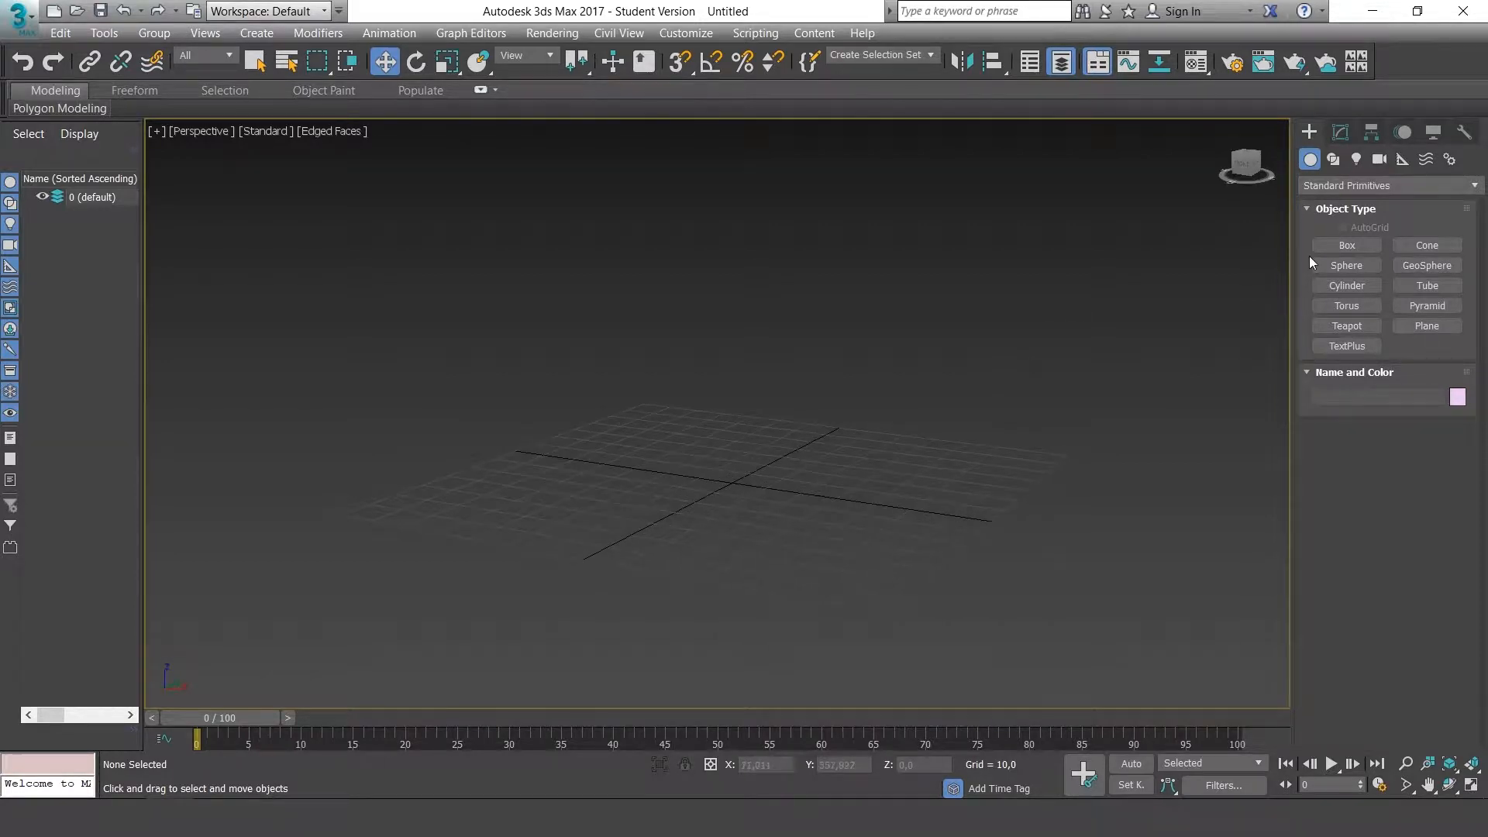
click(1348, 285)
drag(741, 482, 744, 426)
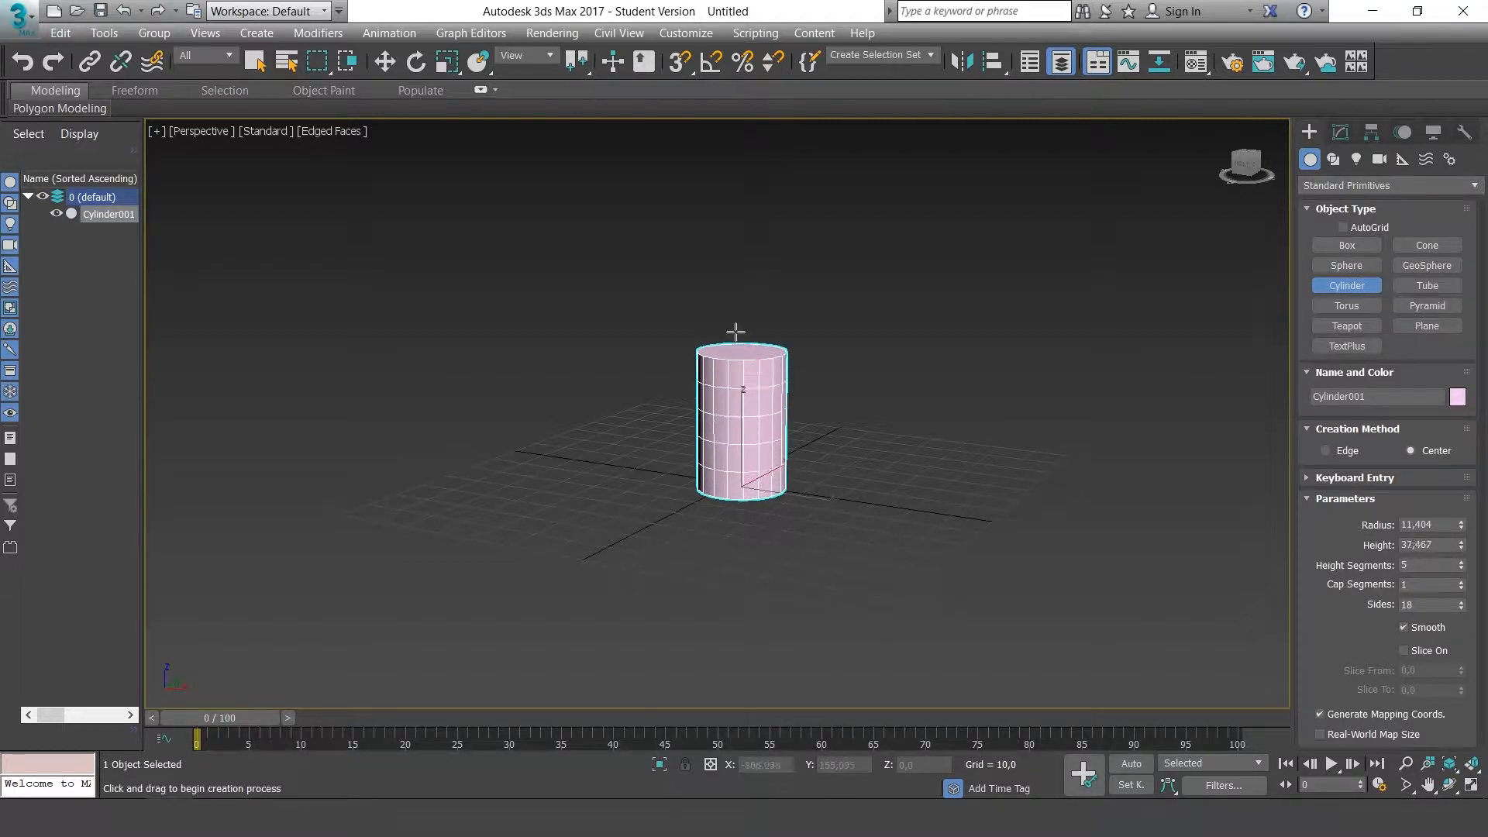
mouse_move(881, 413)
alt+middle_down()
mouse_move(876, 435)
mouse_move(893, 421)
alt+middle_up()
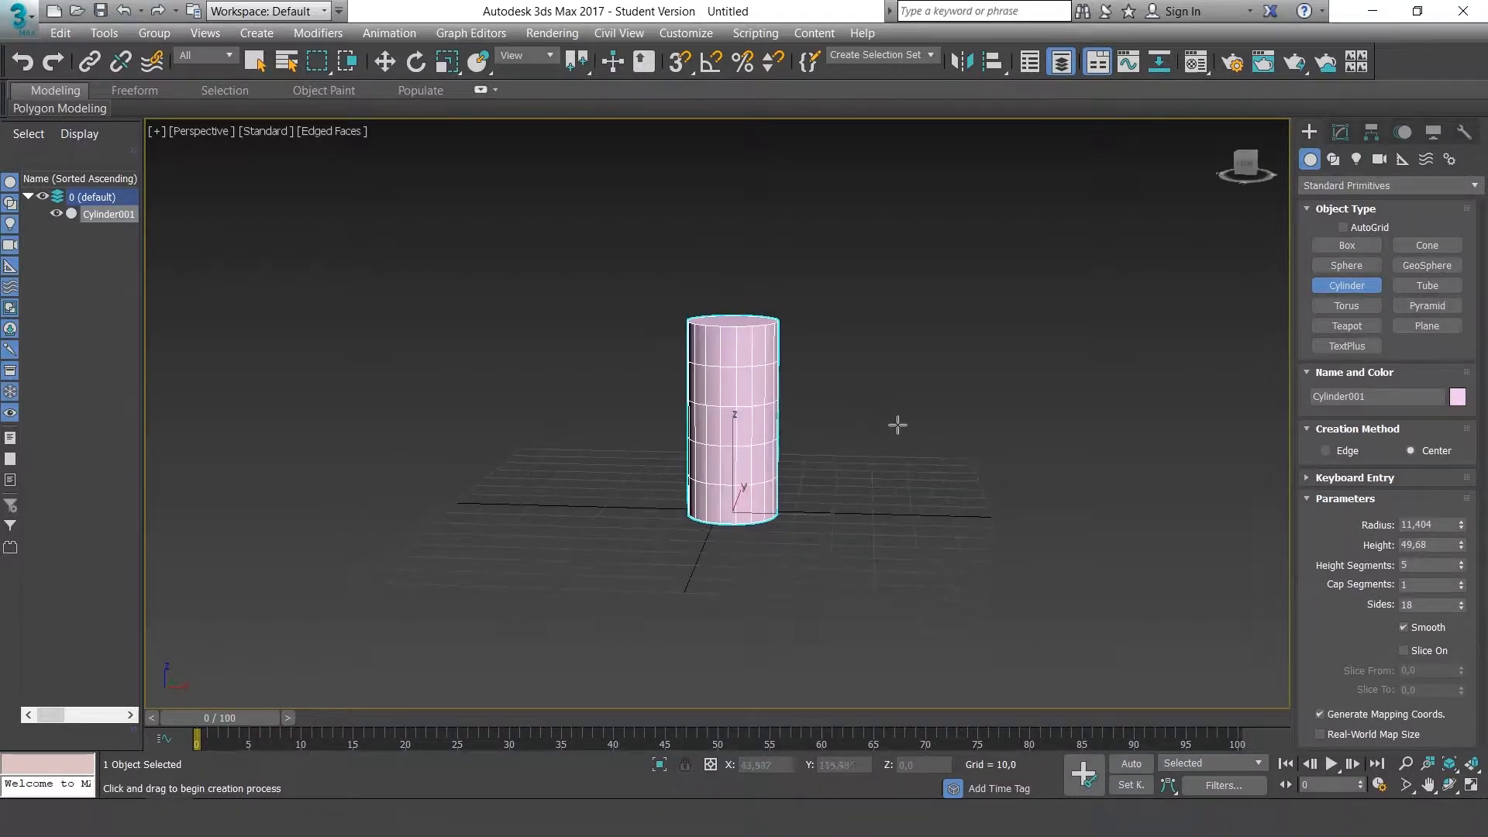
Step: Apply a Bend modifier to the cylinder
click(1340, 132)
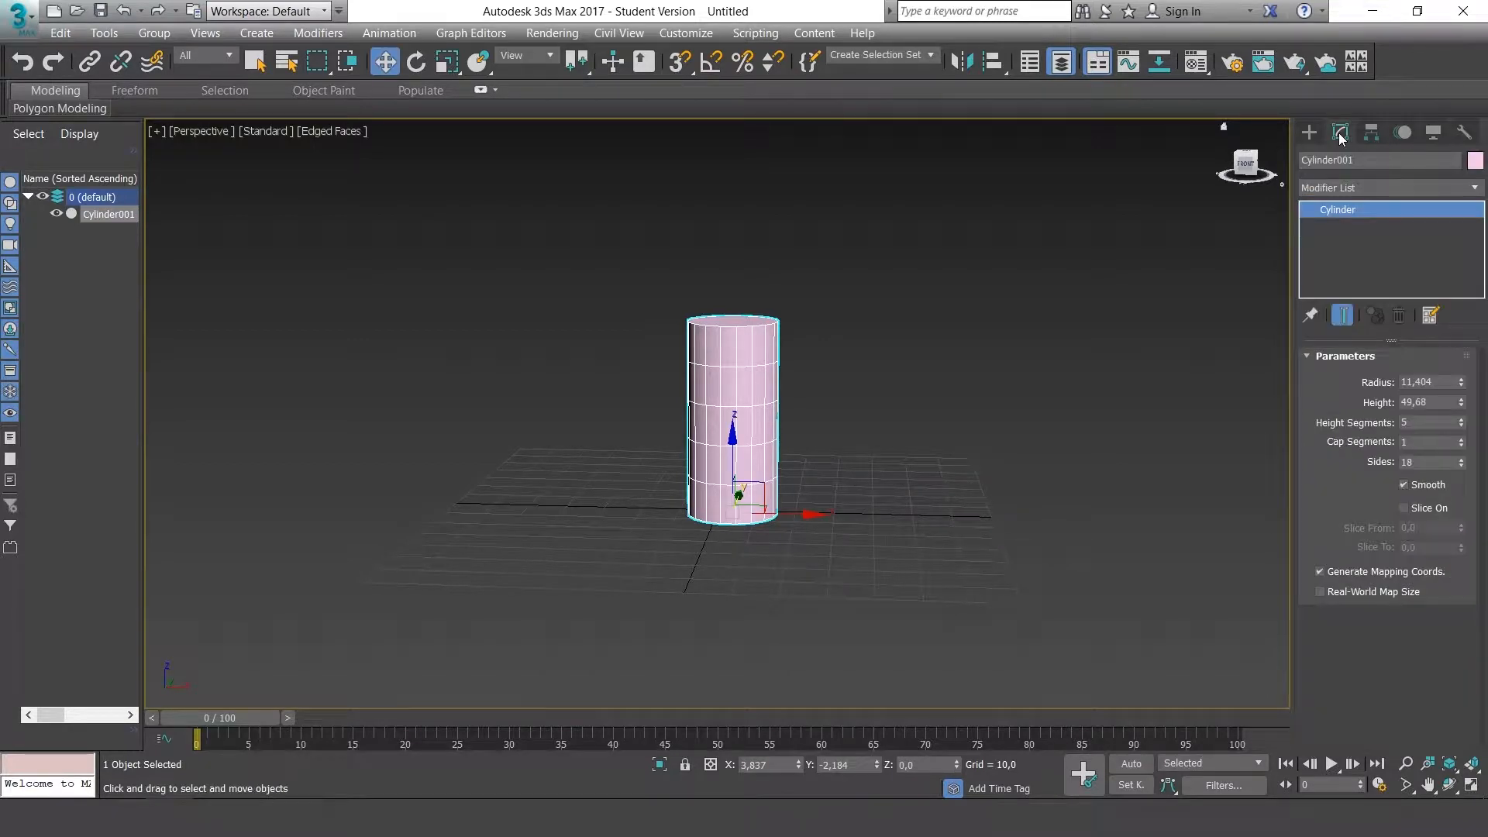
click(1470, 189)
click(1407, 190)
click(1474, 192)
scroll(1403, 272, down, 5)
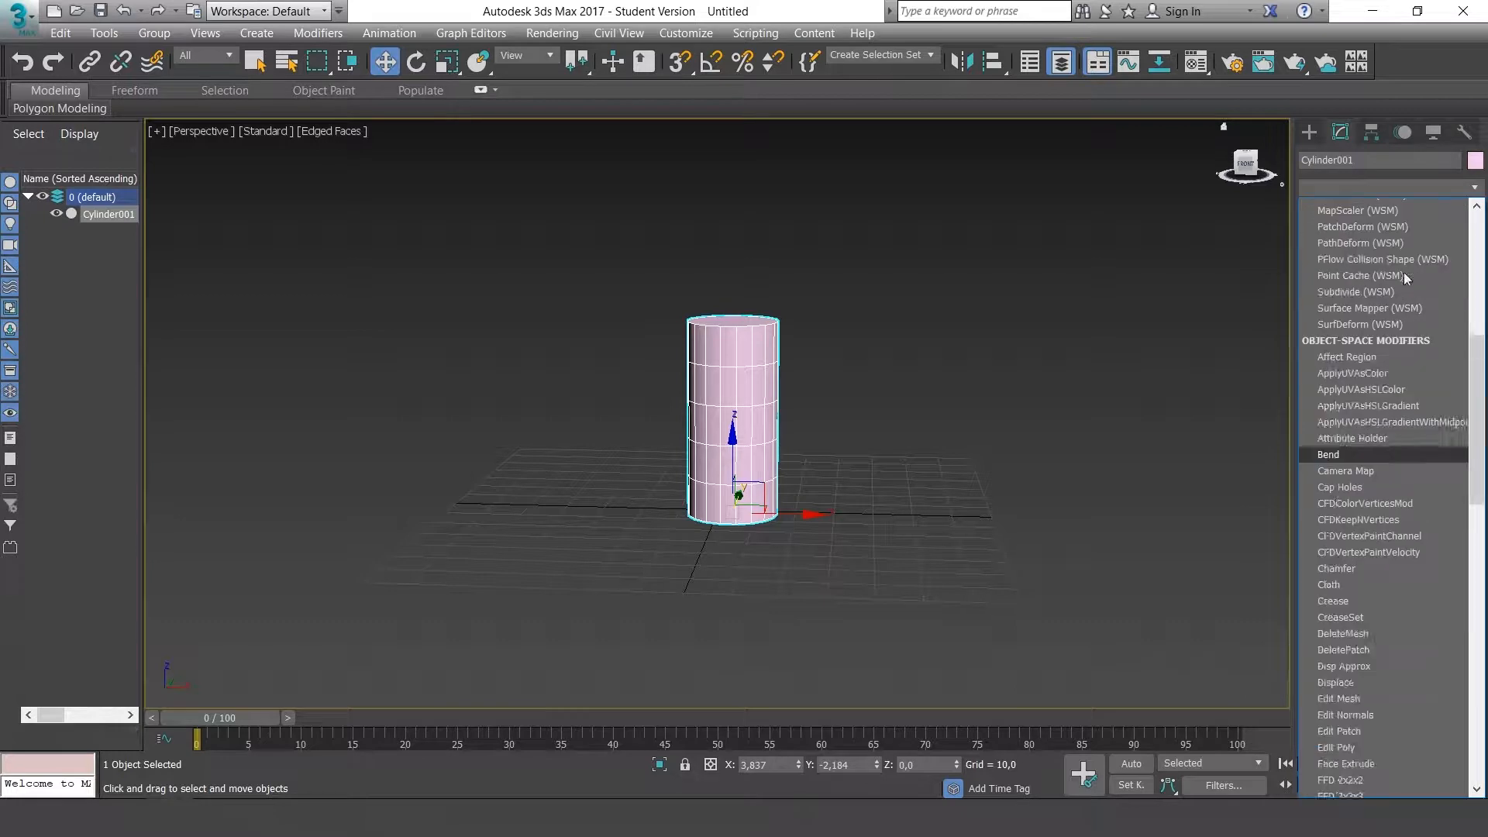
click(1347, 210)
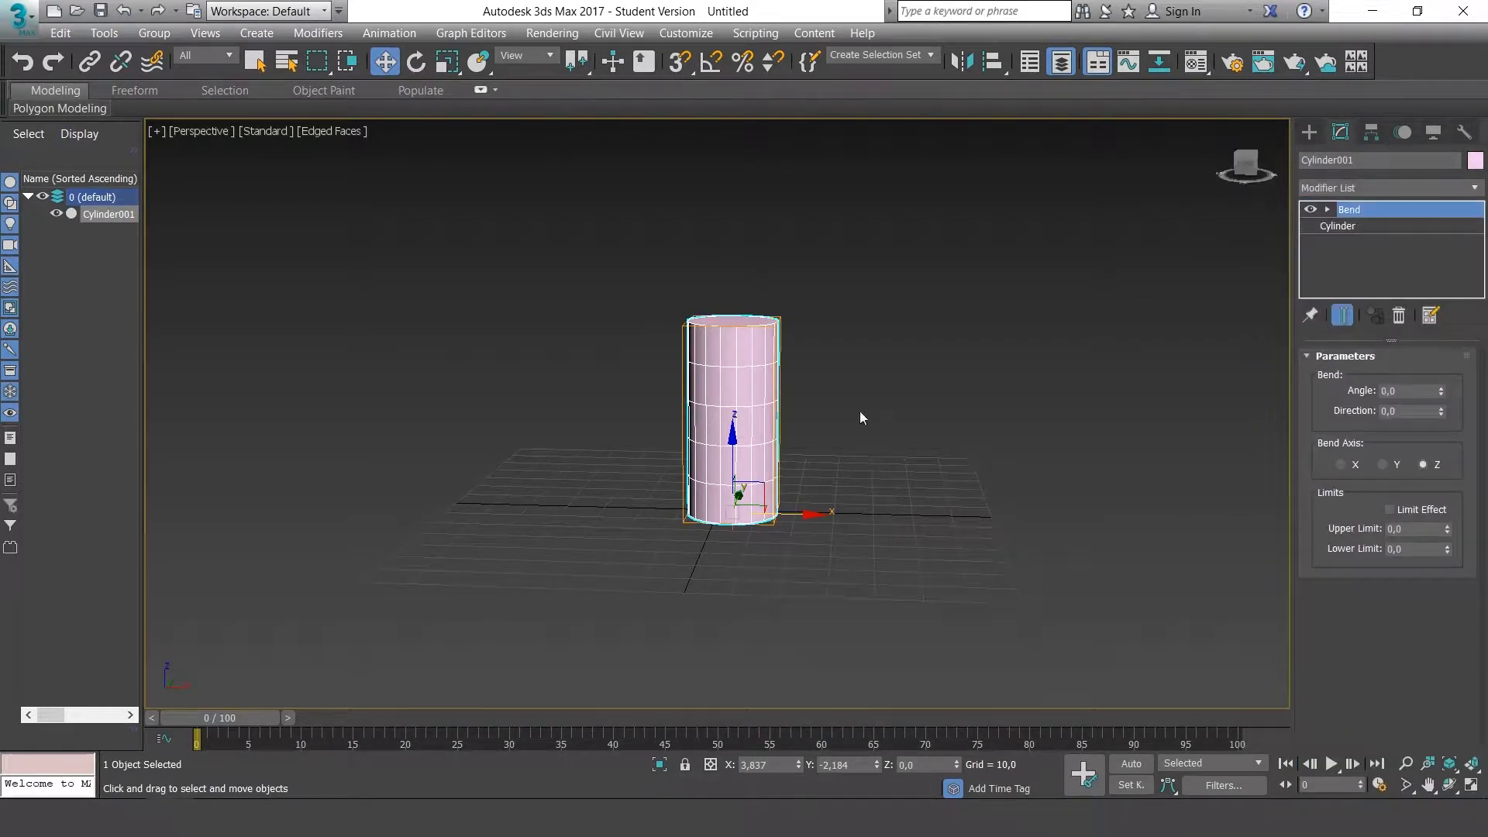
Step: Set the cylinder's bend angle to 87 and its bend direction to -11
alt+middle_drag(826, 423, 855, 434)
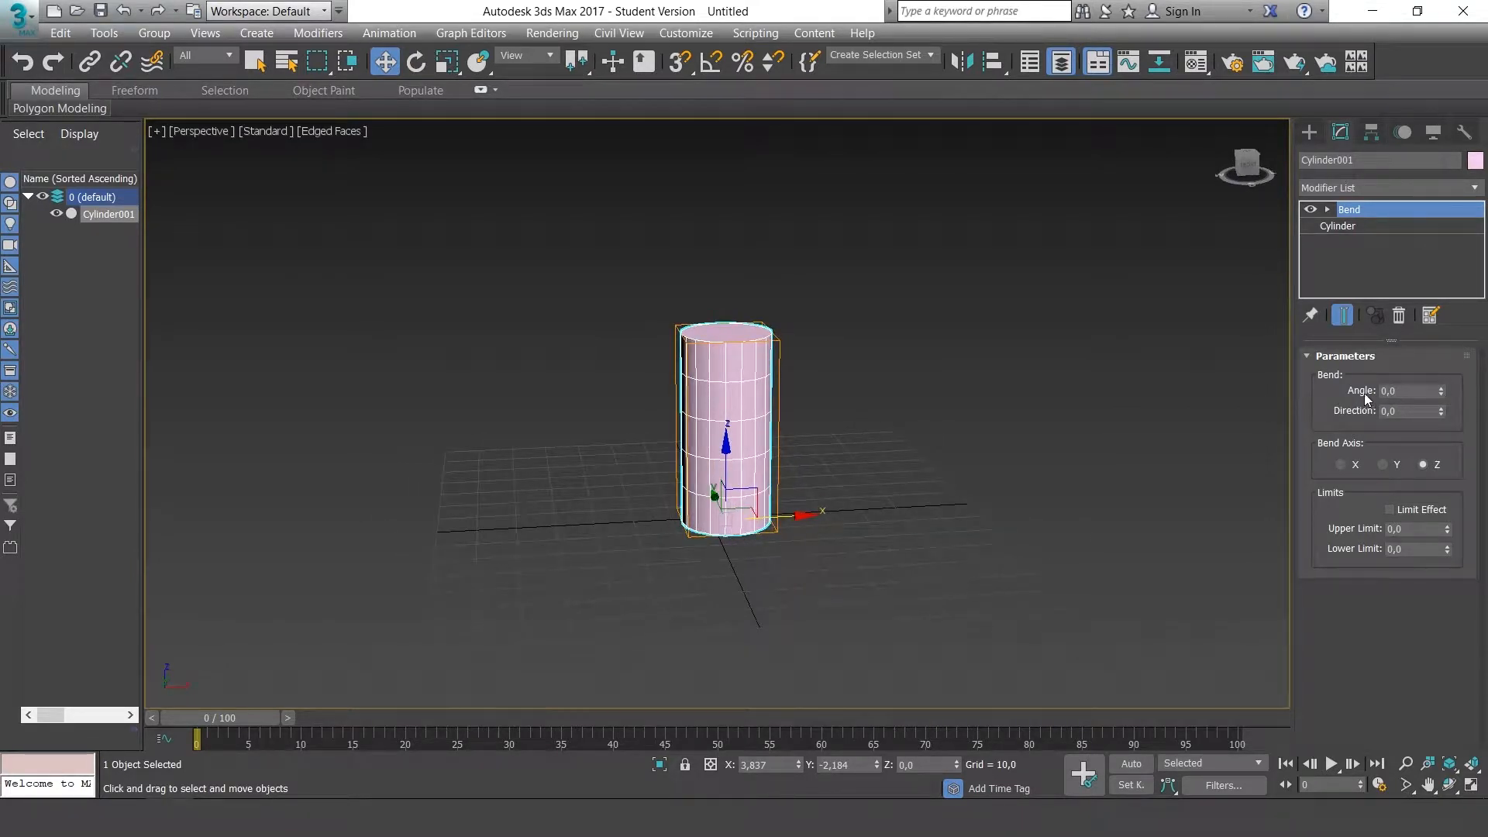
alt+middle_drag(978, 412, 974, 419)
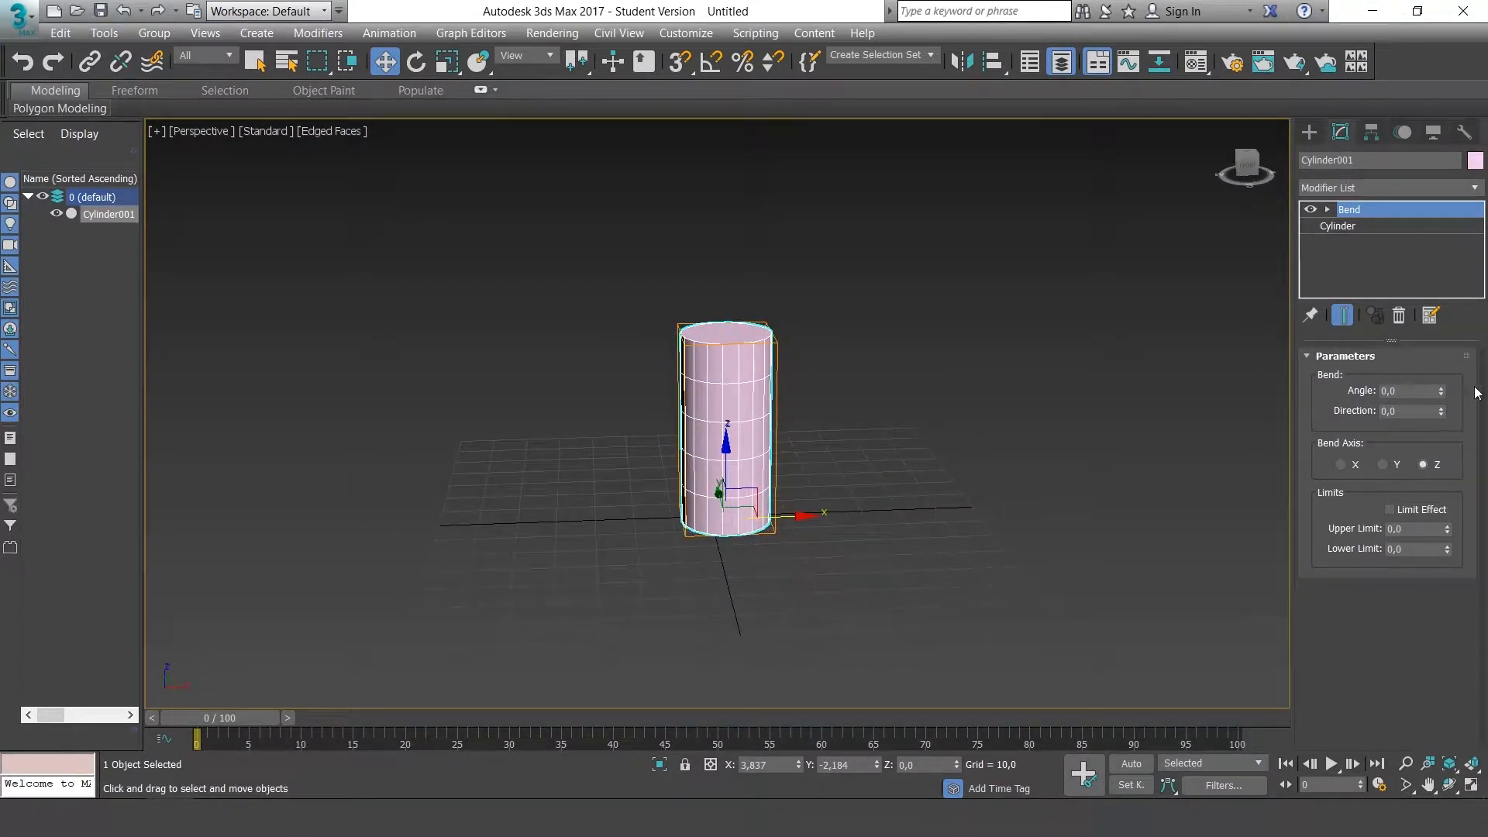
drag(1441, 392, 1439, 257)
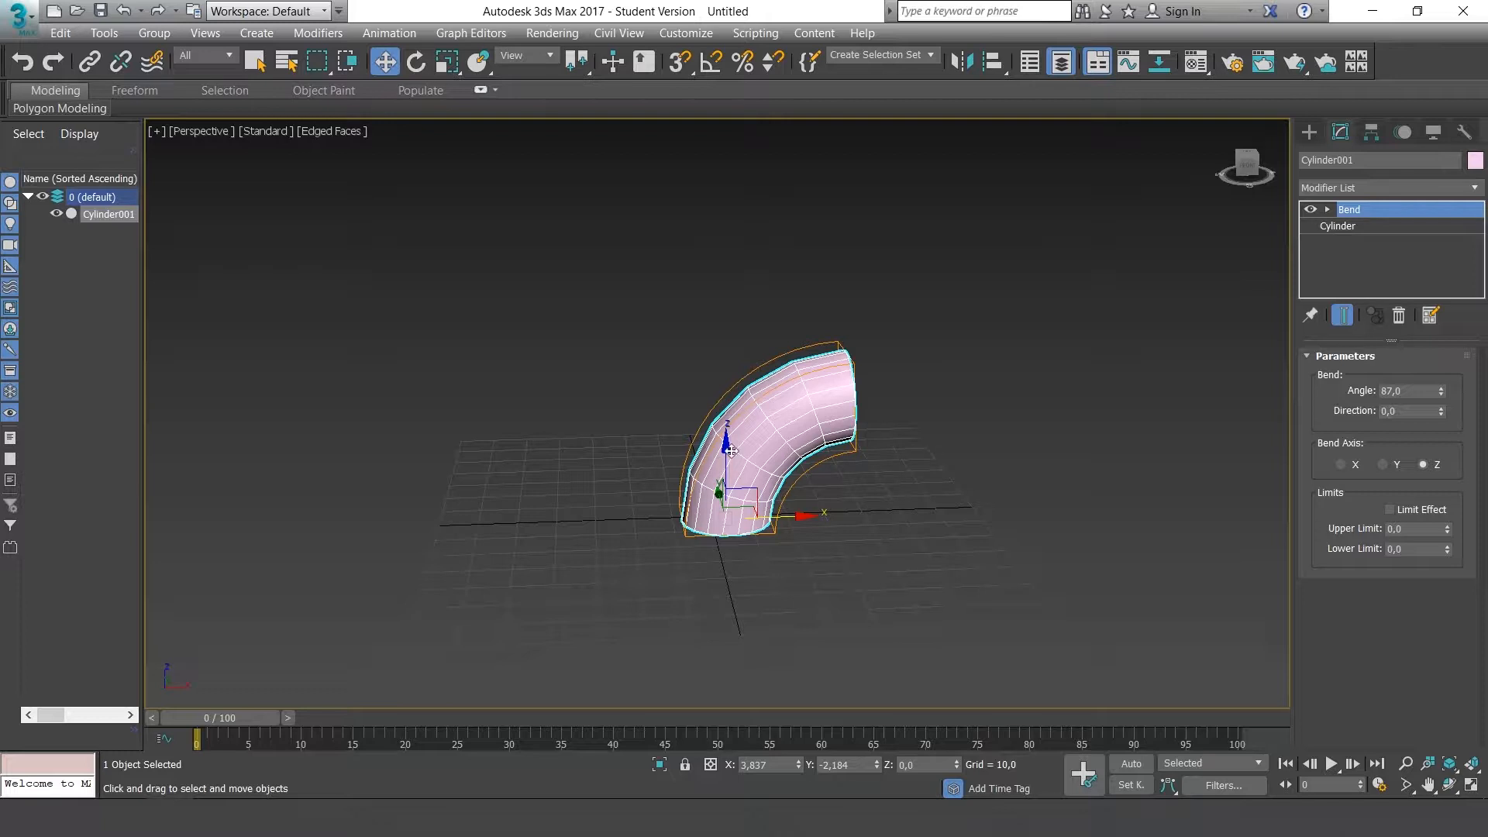
alt+middle_drag(752, 406, 814, 388)
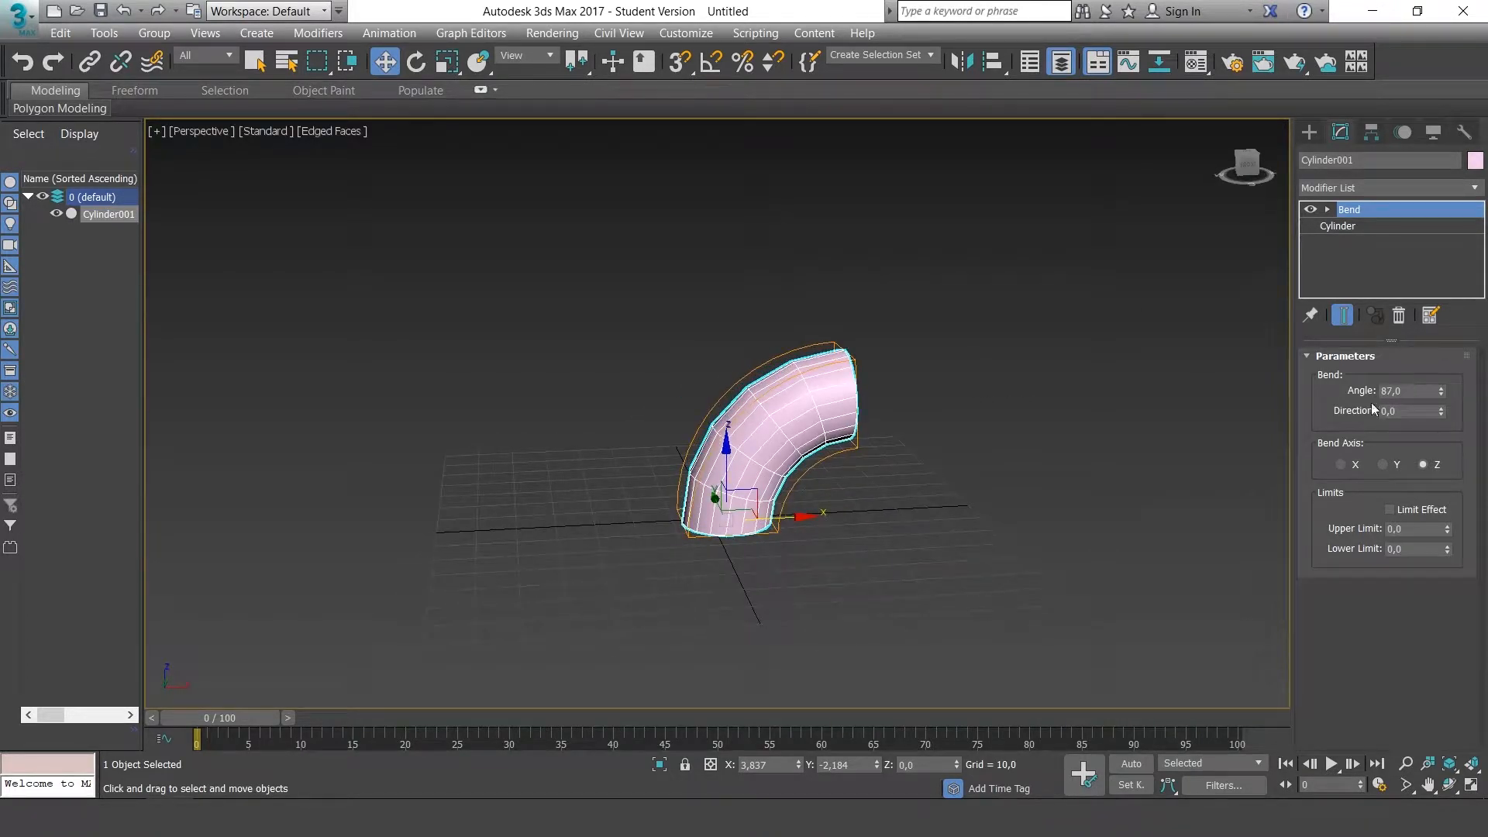
mouse_move(1443, 412)
mouse_down()
mouse_move(1450, 222)
mouse_move(1460, 428)
mouse_up()
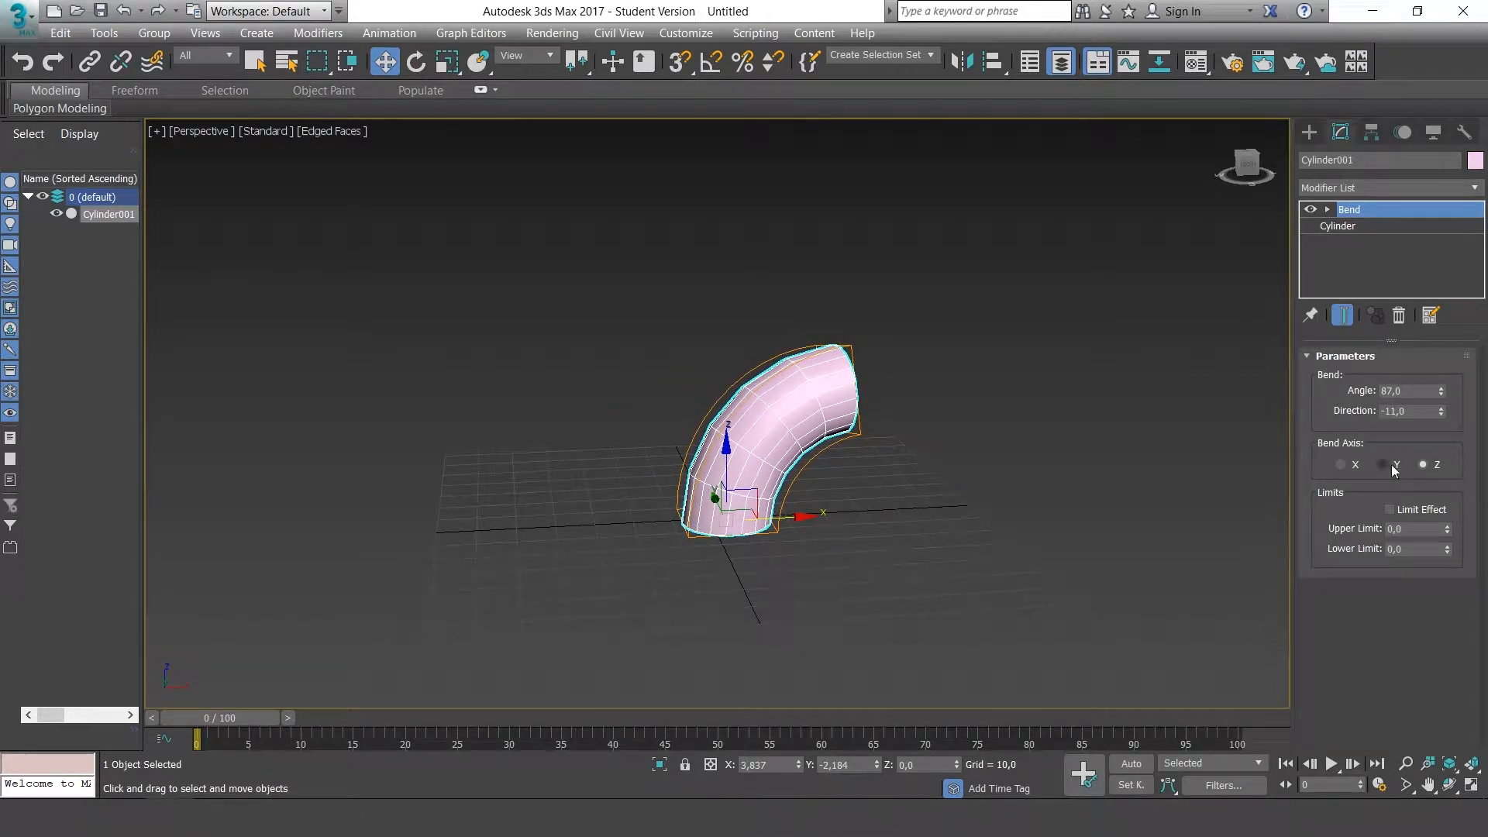
Step: Try the Y and X bend axes on the cylinder, and return the bend axis to Z
click(1394, 466)
click(1355, 466)
click(1384, 465)
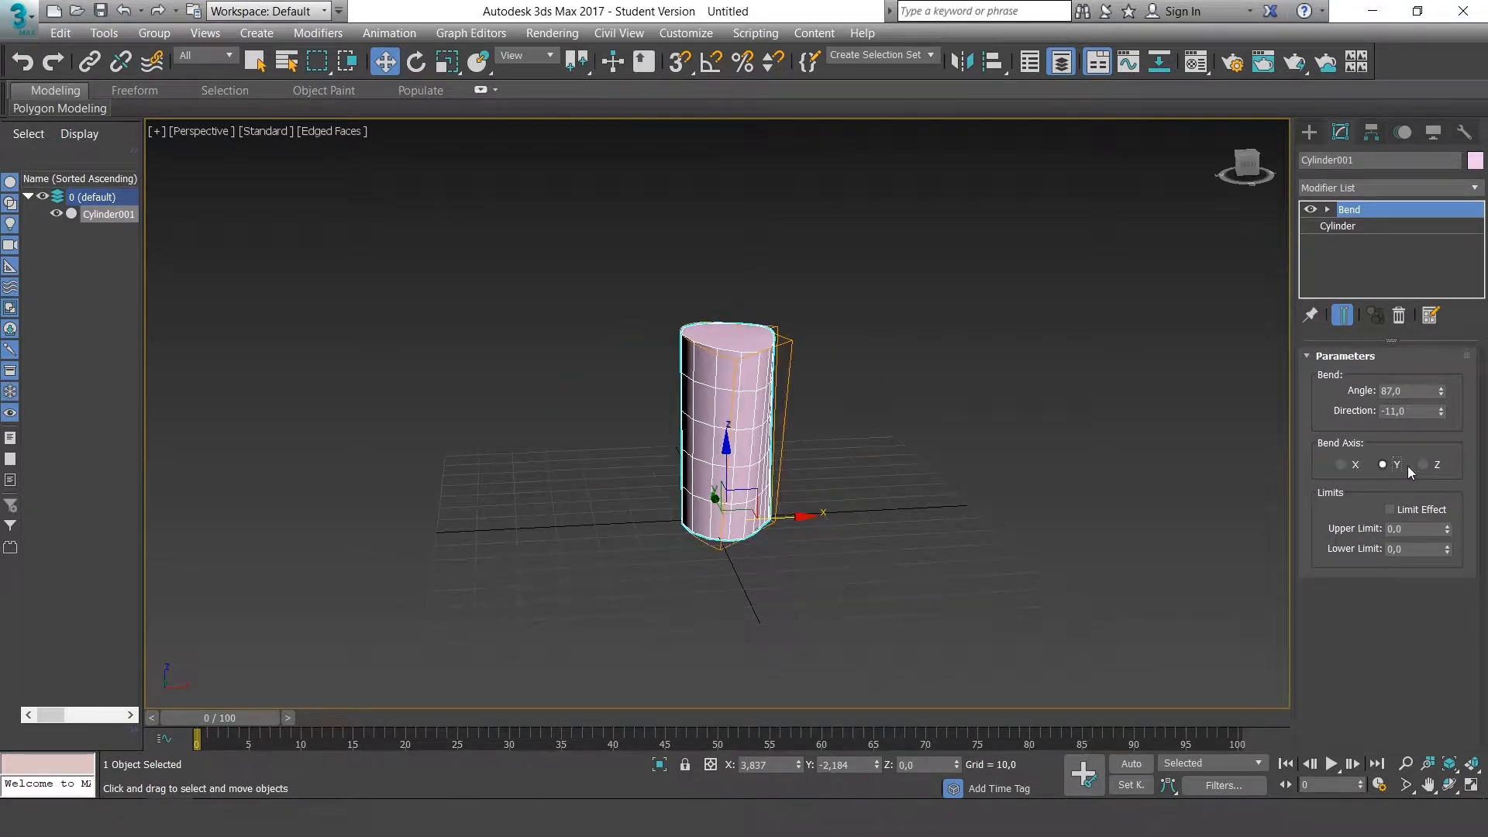
click(1423, 466)
Step: Set the bend angle to -3 and enable Limit Effect with an upper limit of about 7.03
drag(1441, 393, 1445, 537)
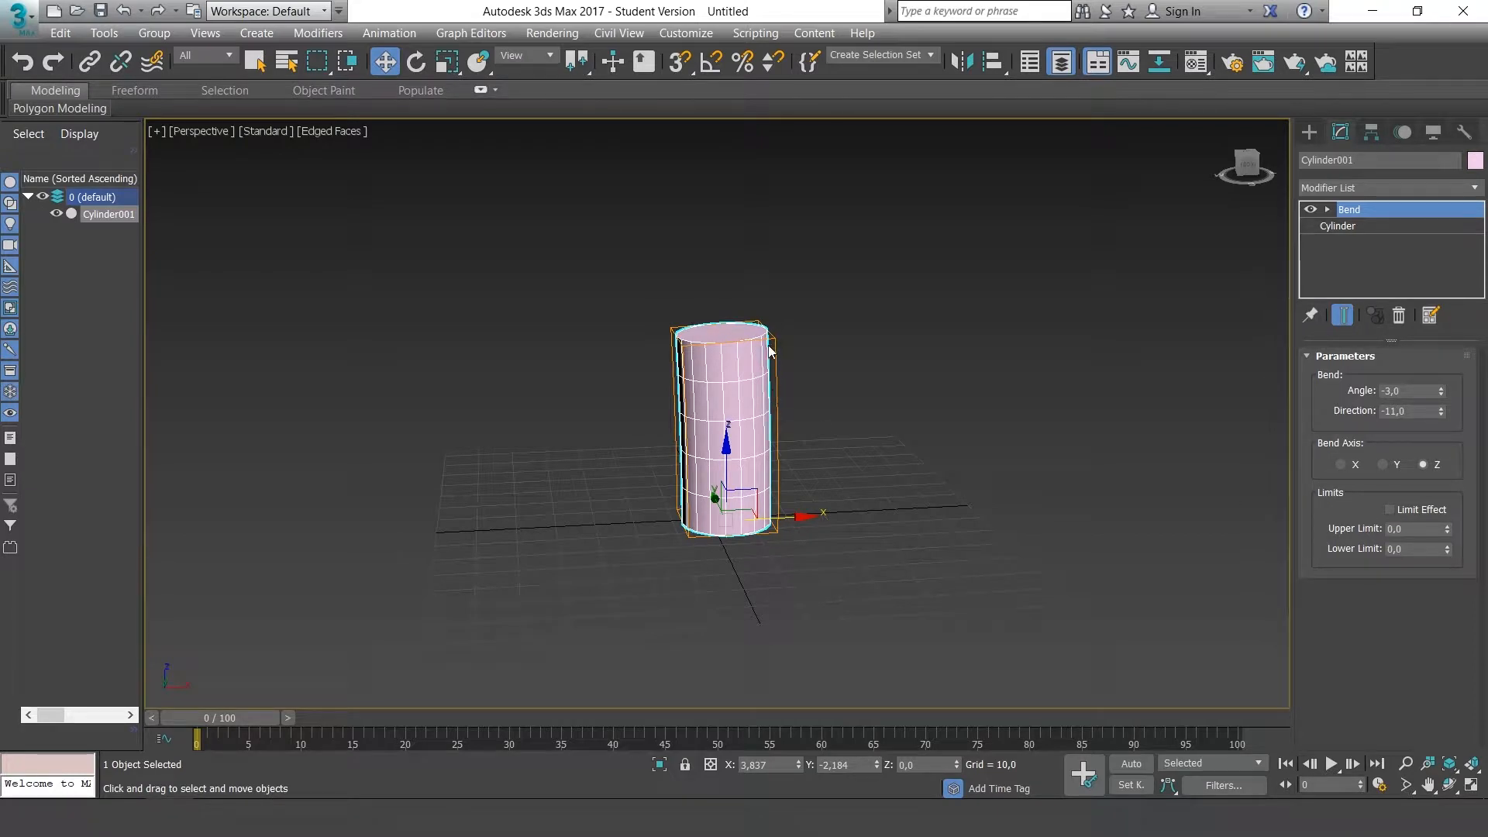
mouse_move(707, 344)
alt+middle_down()
mouse_move(868, 371)
mouse_move(706, 355)
alt+middle_up()
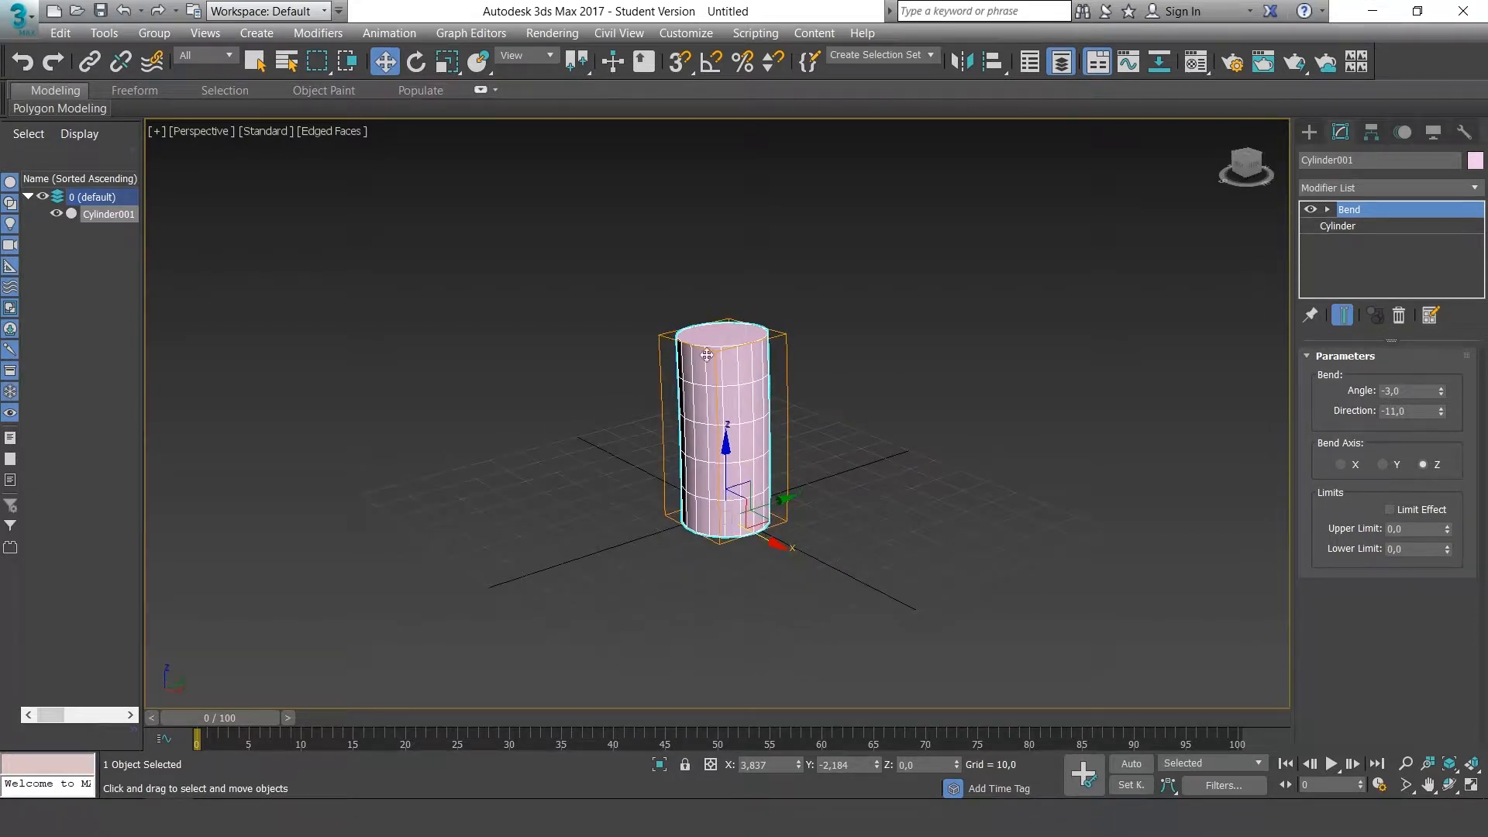
drag(1448, 530, 1444, 487)
click(1397, 508)
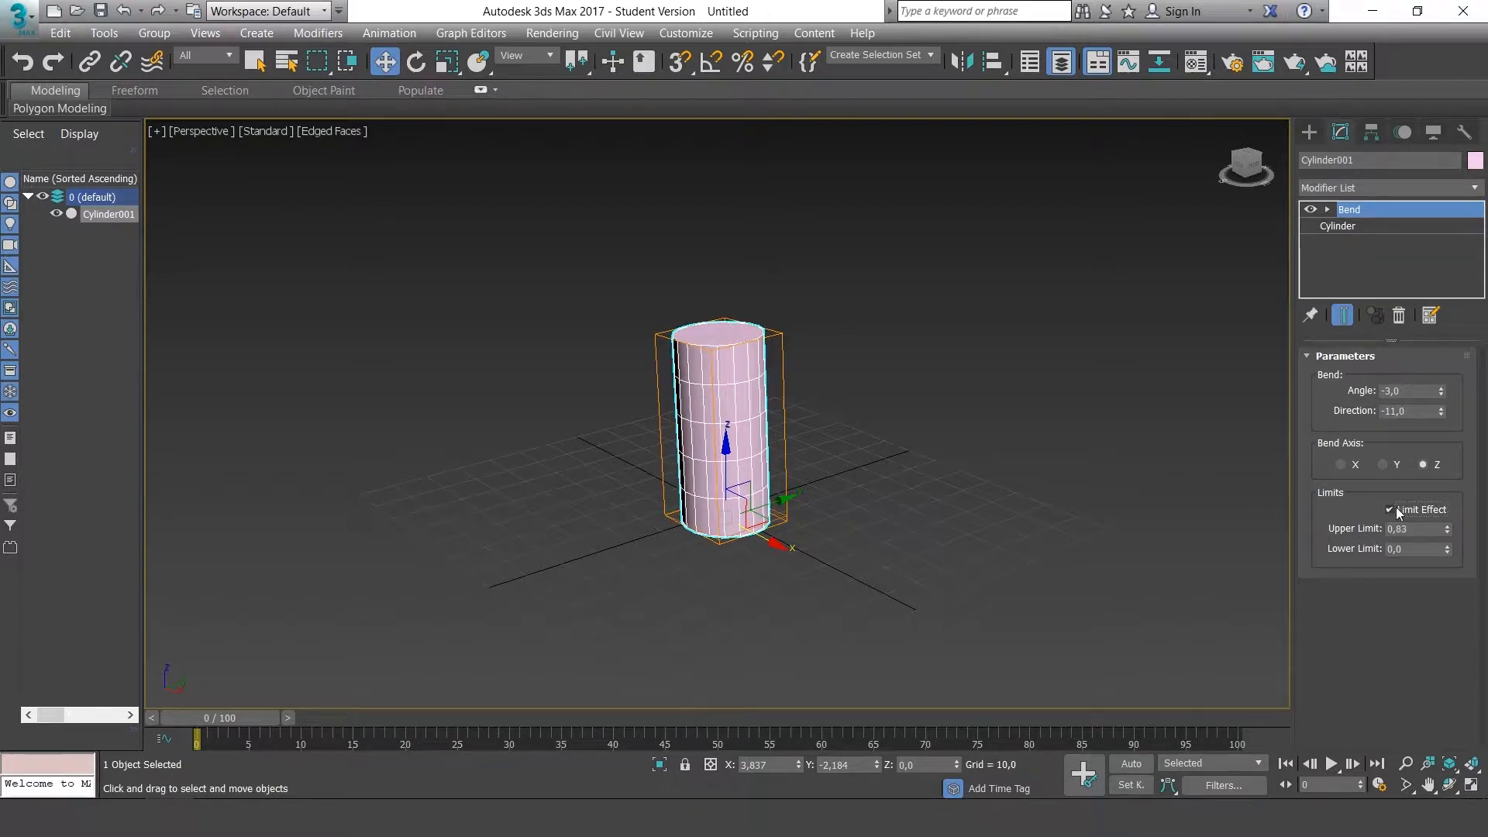
drag(1447, 530, 1423, 82)
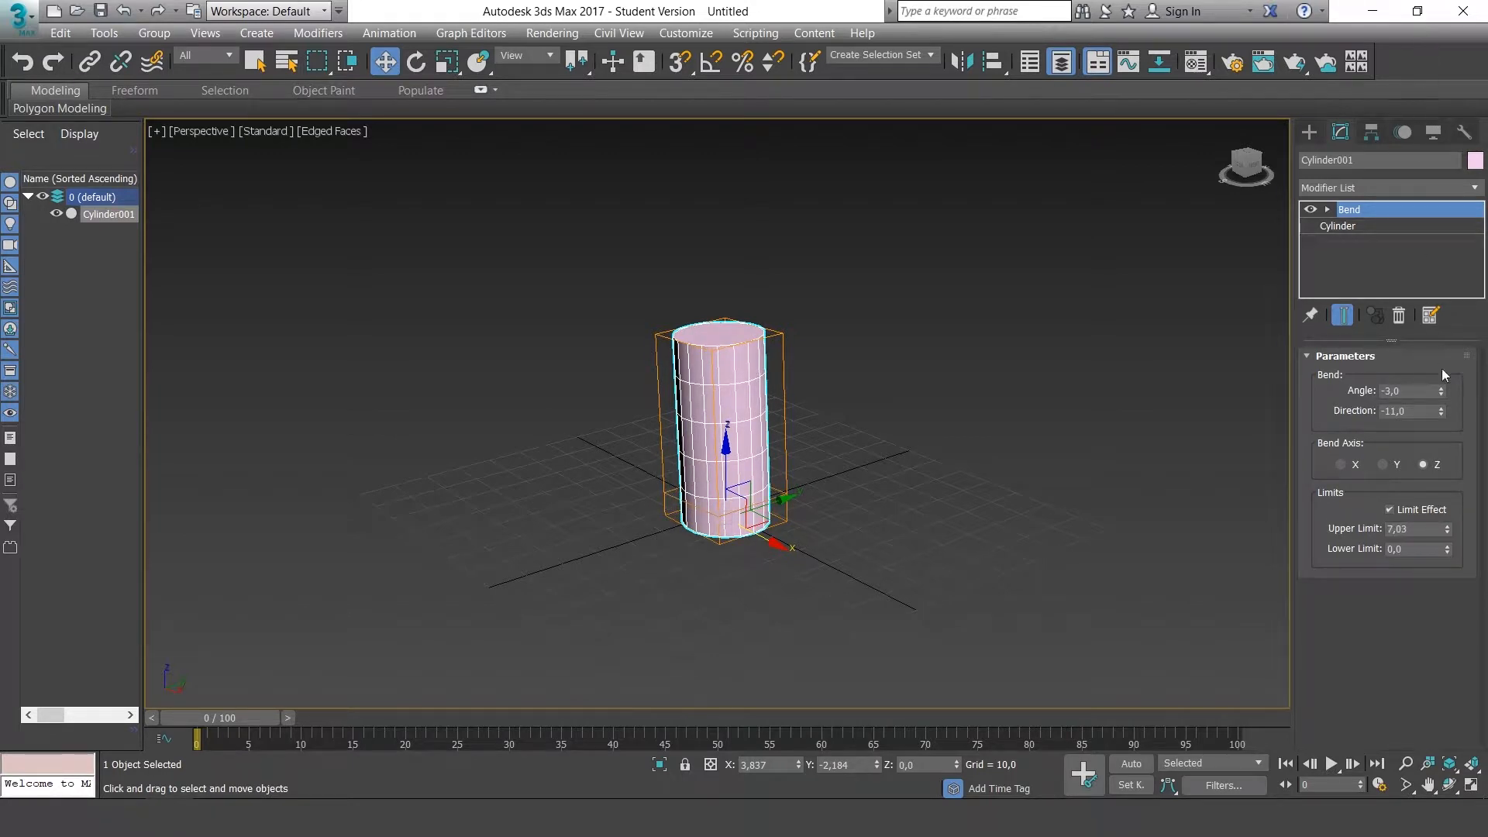
Step: Strengthen the limited bend until the cylinder's upper part leans well over to one side, and deselect the cylinder
drag(1447, 523, 1453, 310)
alt+middle_drag(1236, 361, 1008, 394)
click(986, 442)
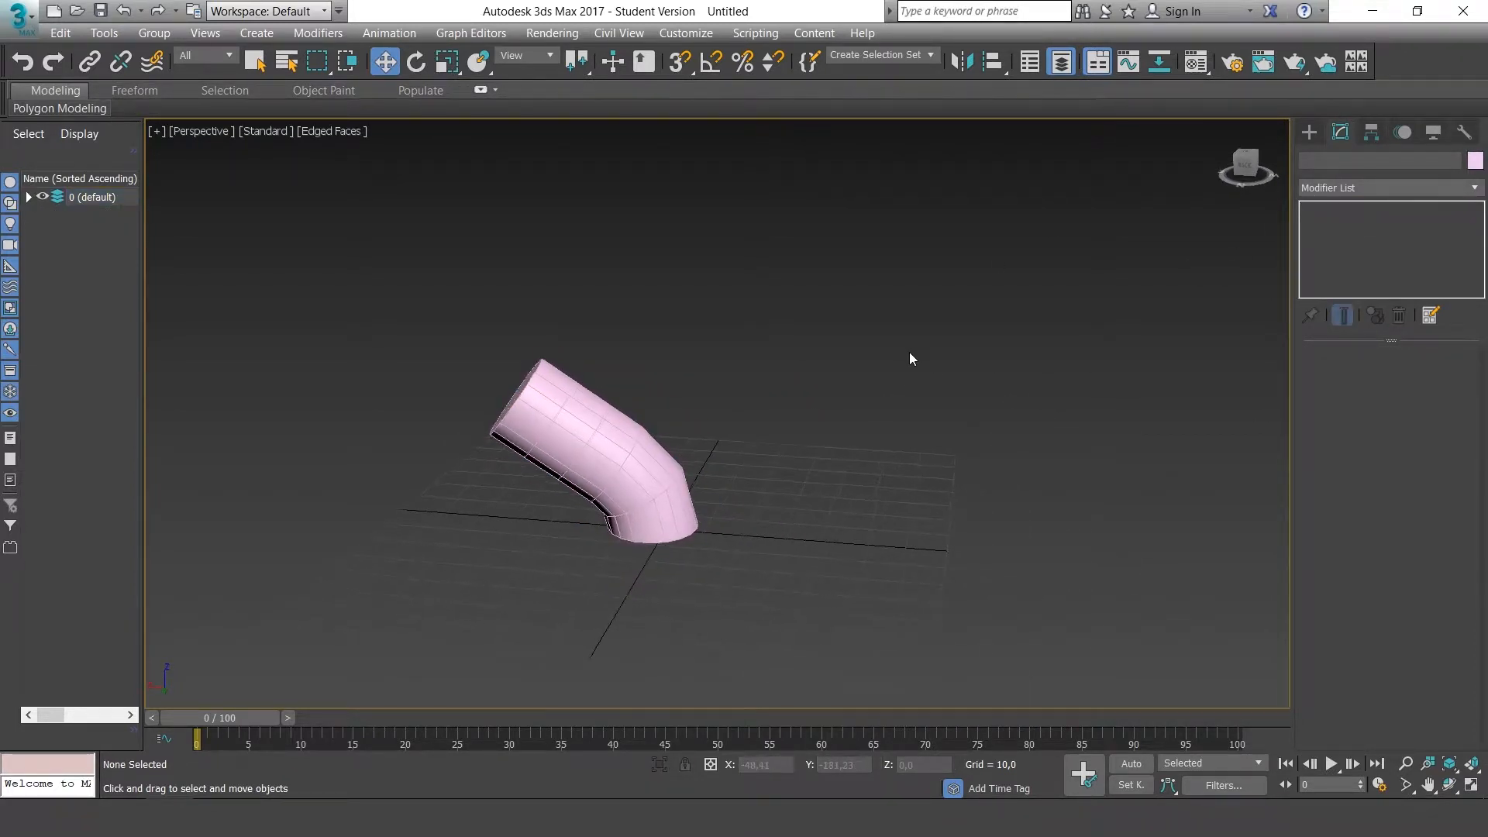
Step: Create a second cylinder beside the bent one, with a radius of about 14.1 and a height of about 69.5
click(1308, 134)
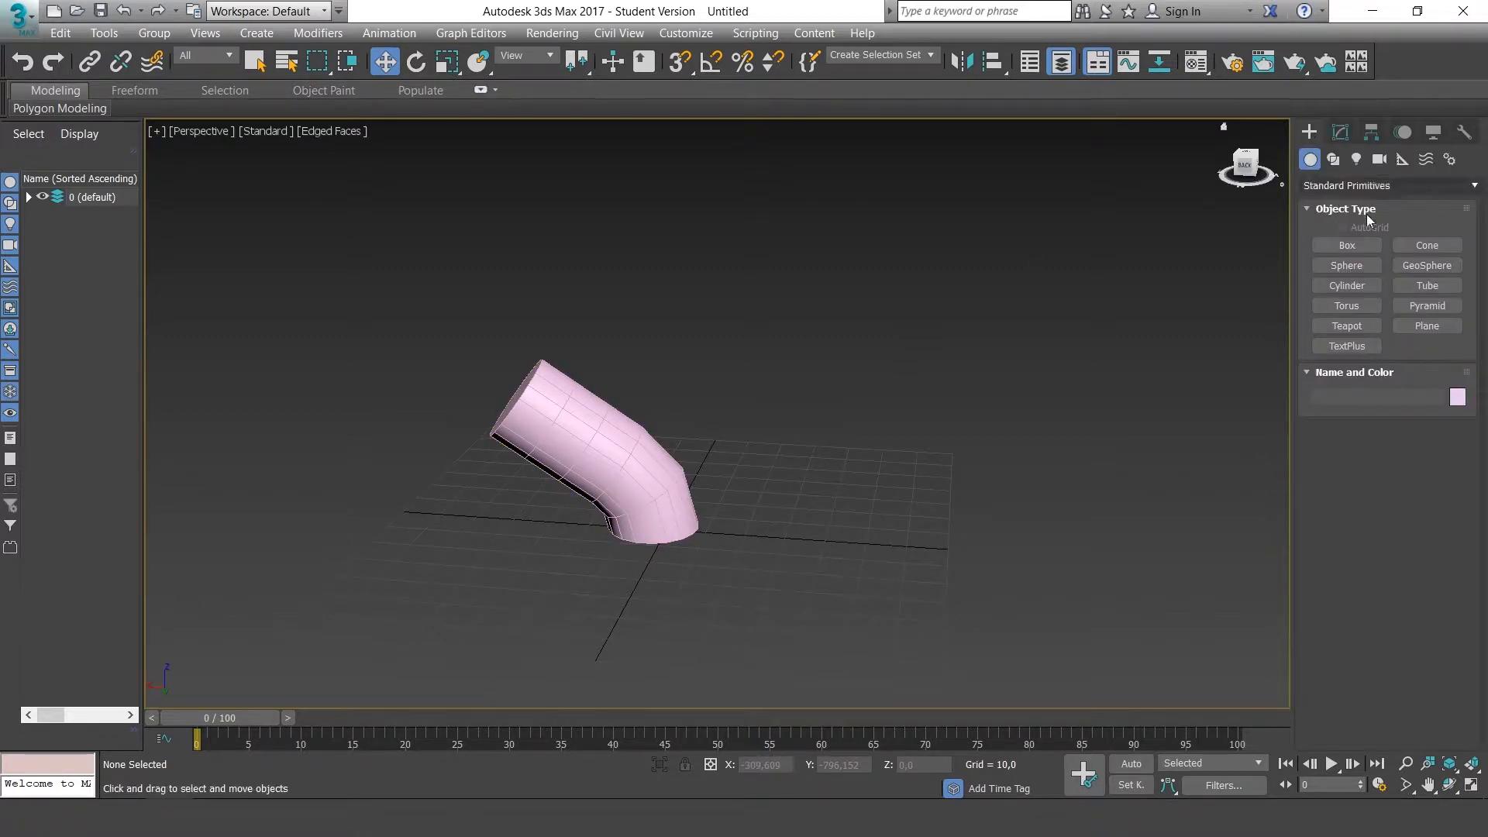
click(1360, 292)
drag(907, 525, 966, 527)
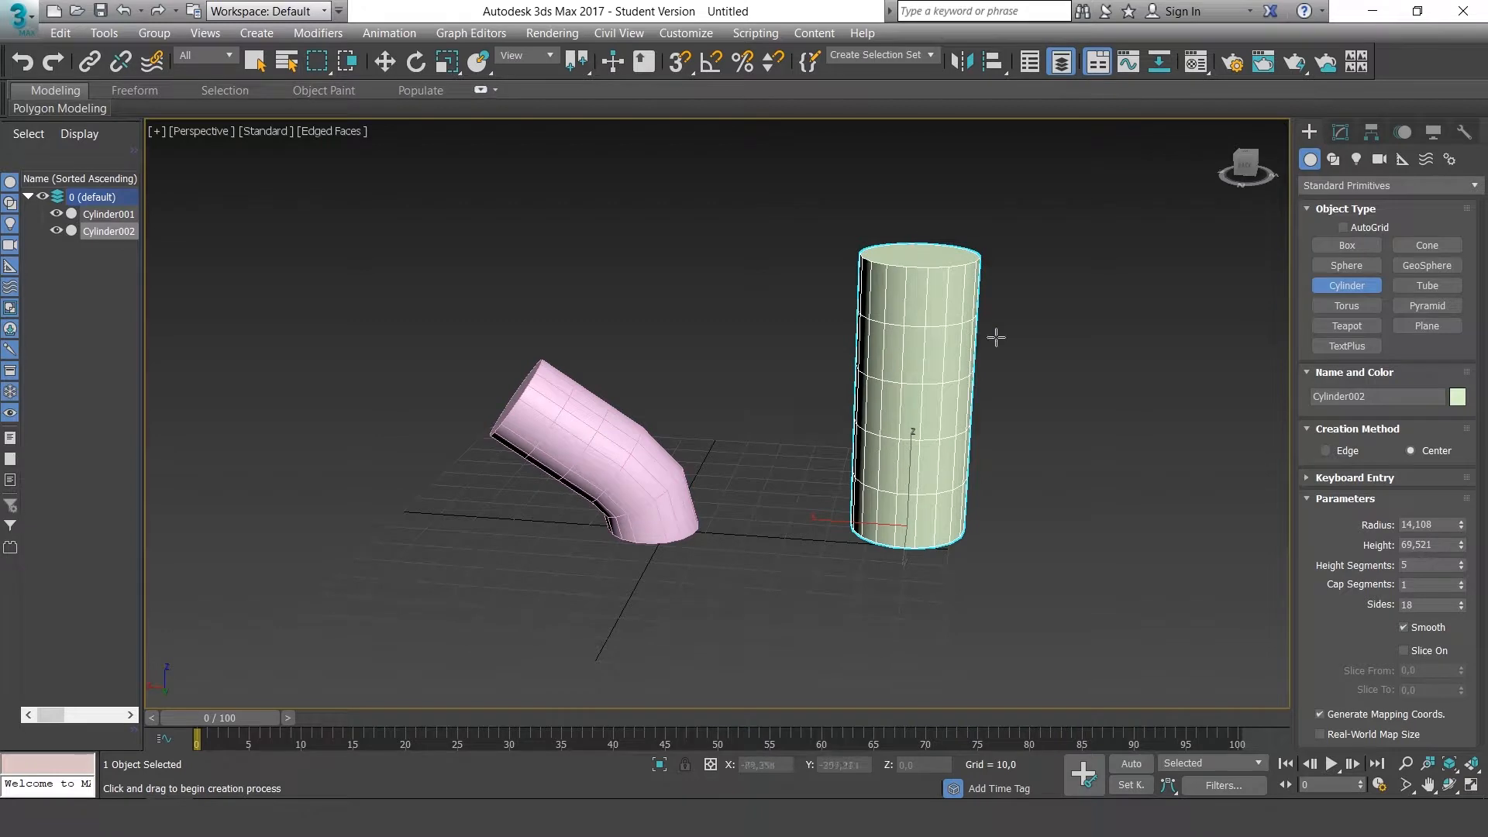
middle_drag(997, 337, 942, 332)
Step: Apply an FFD 2x2x2 modifier to the second cylinder
click(1340, 132)
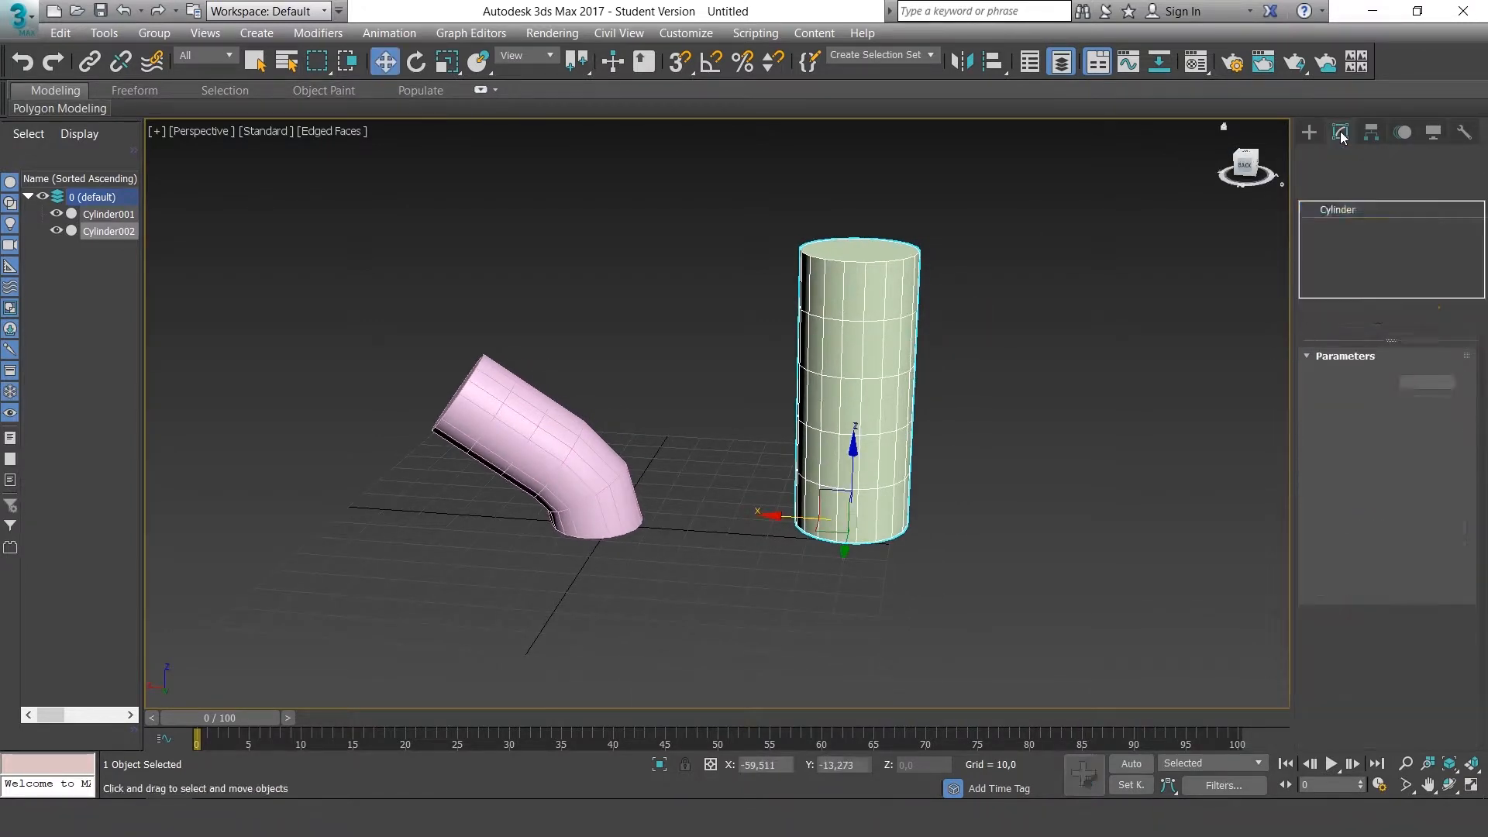
click(1476, 189)
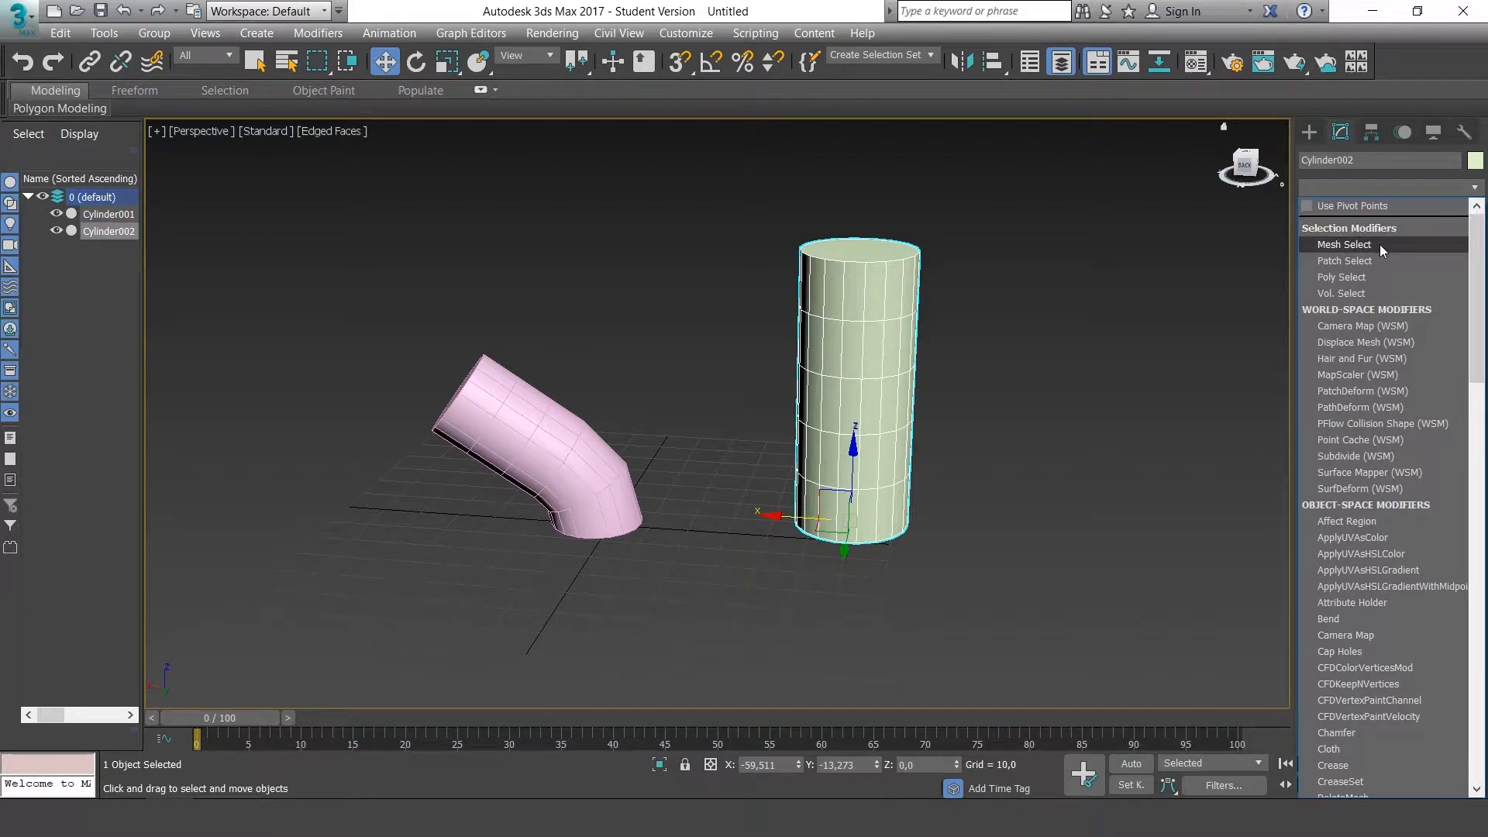
key(f)
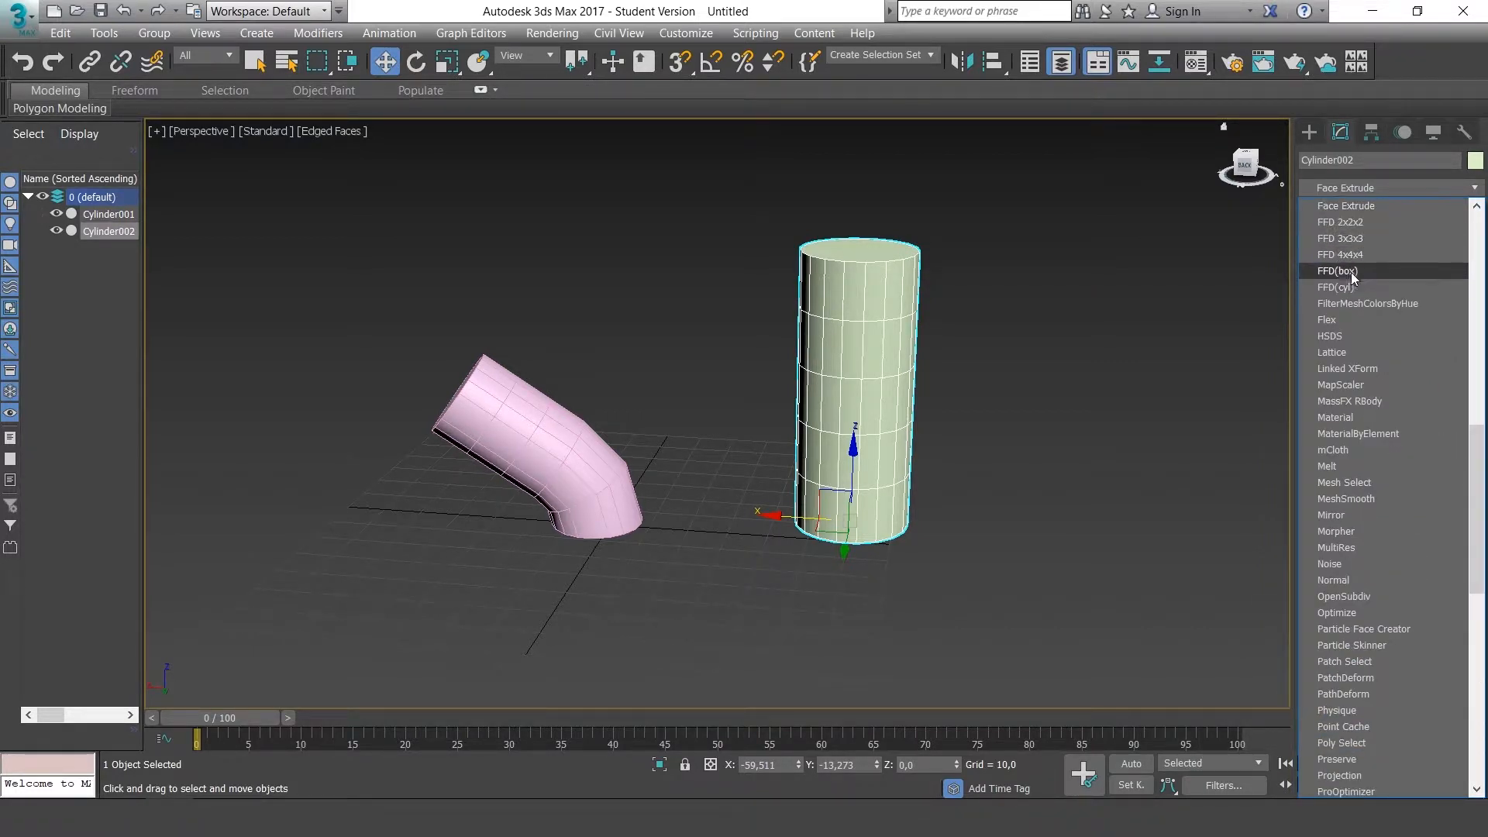
click(1341, 223)
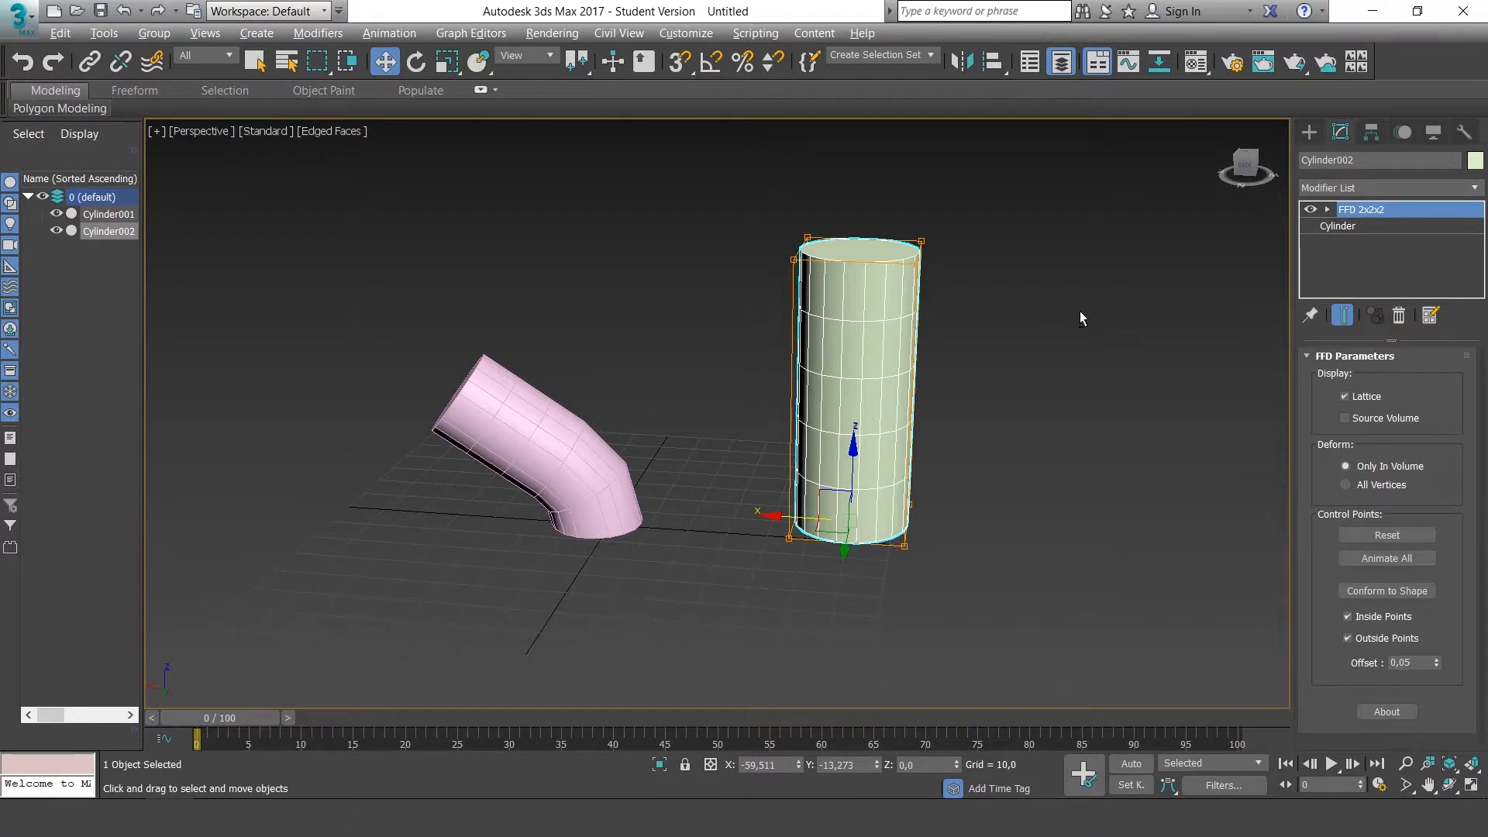
alt+middle_drag(1081, 312, 956, 251)
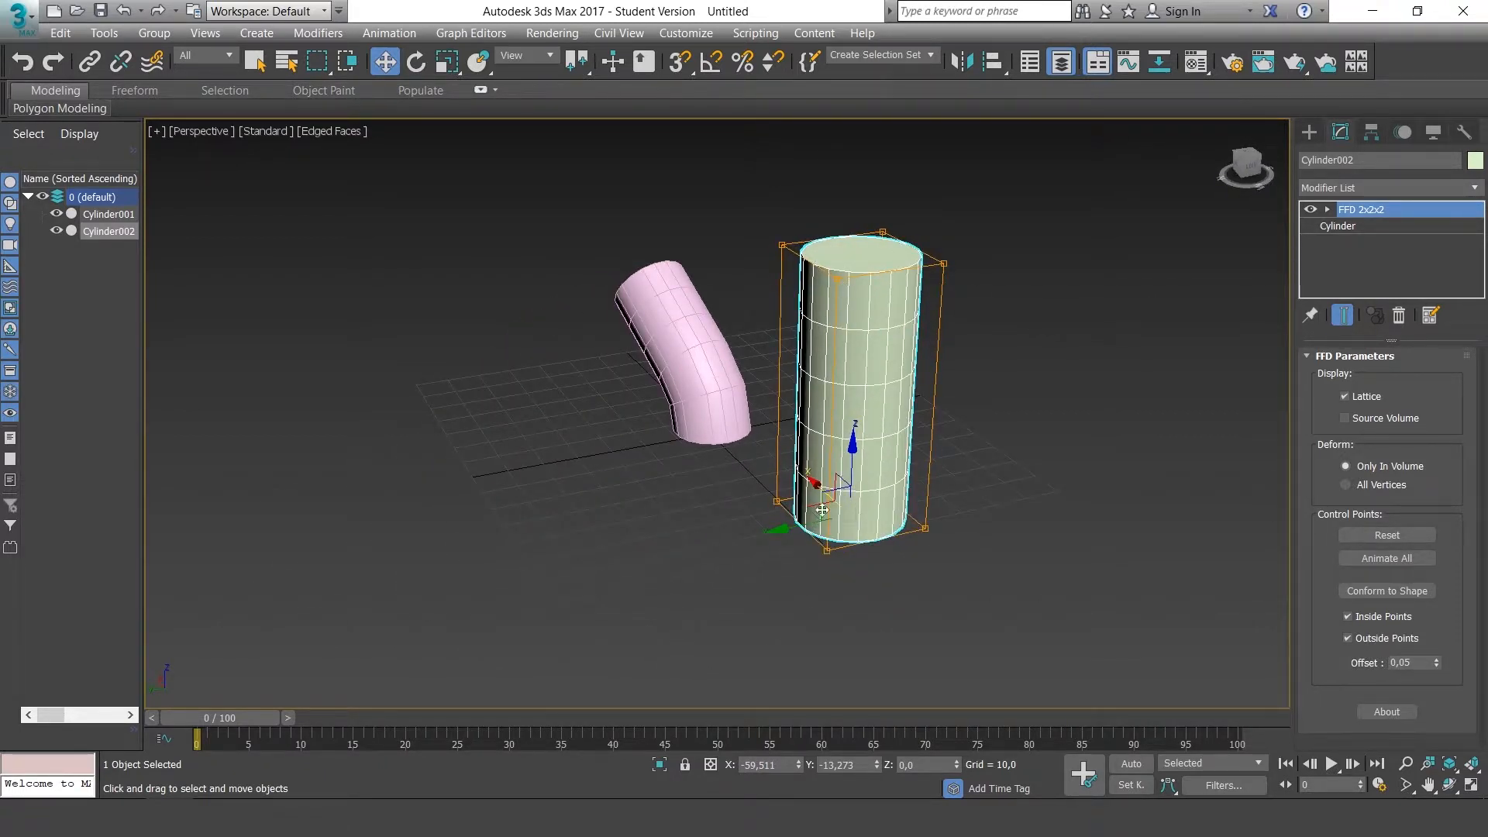
alt+middle_drag(906, 458, 1018, 411)
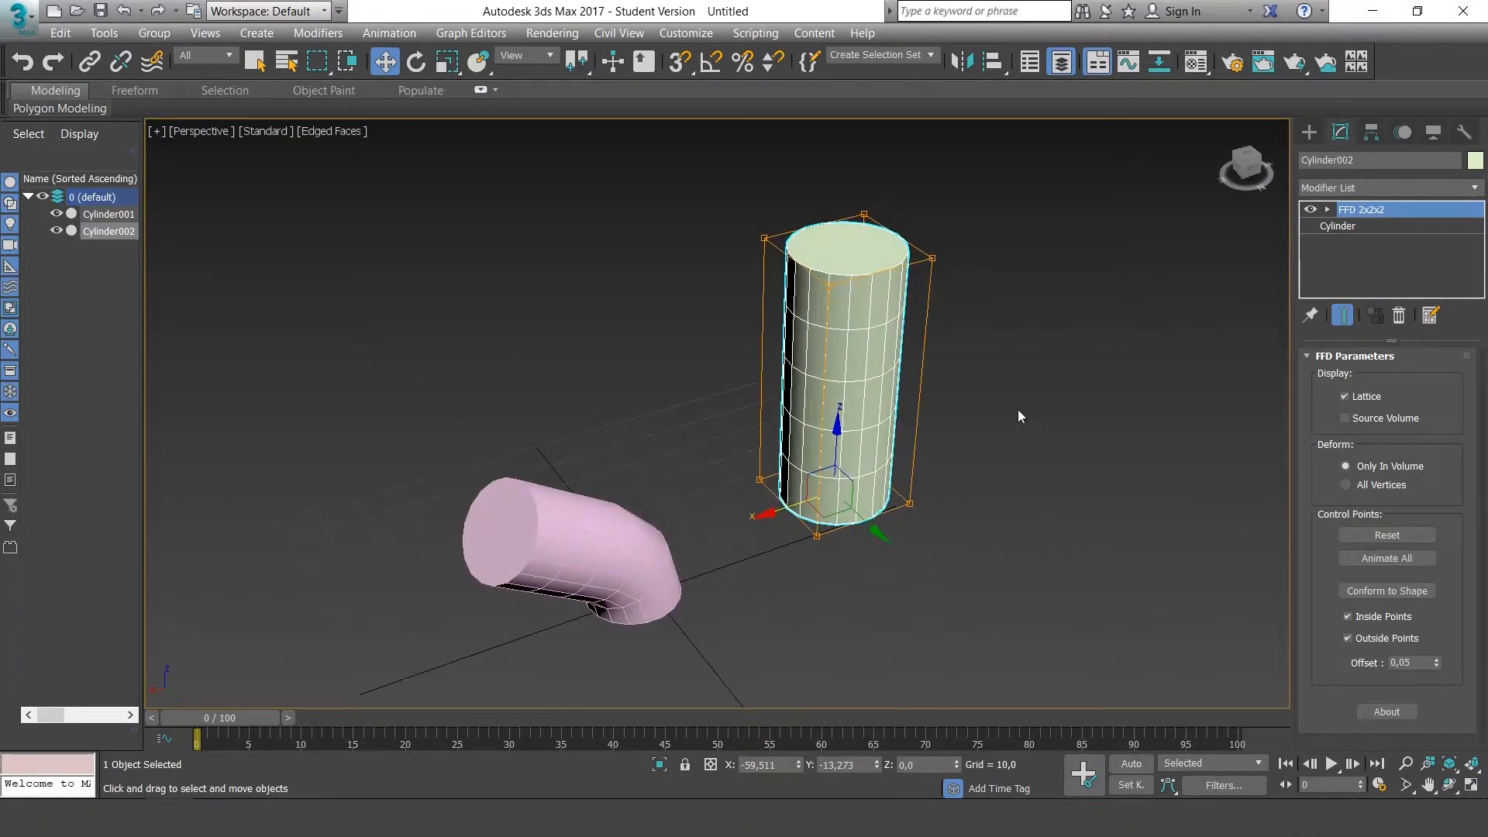
Step: Enter the FFD 2x2x2 control points and pull one upper corner point outward to flare the cylinder's top
click(1328, 210)
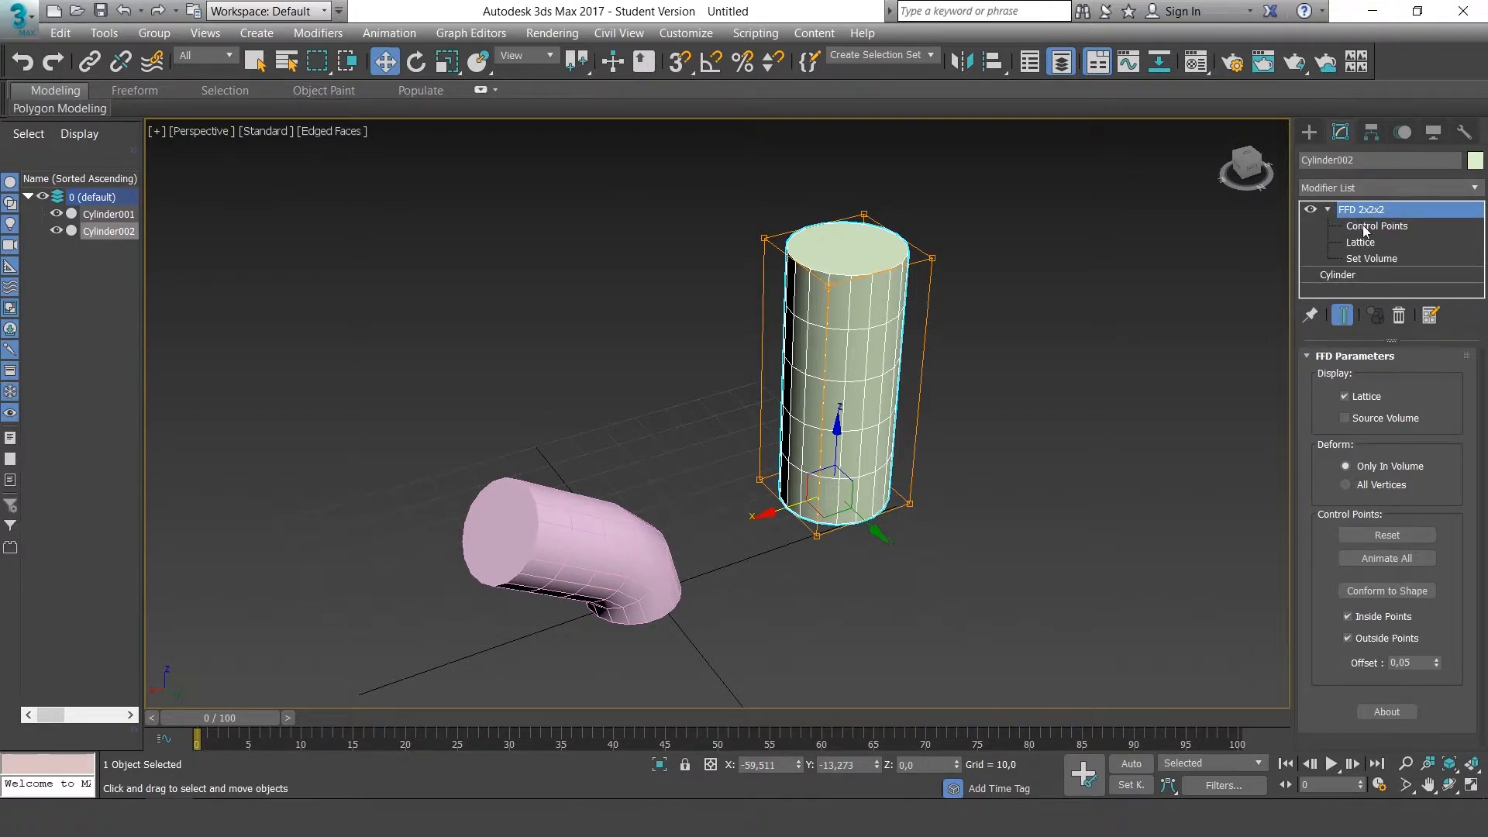
click(1368, 226)
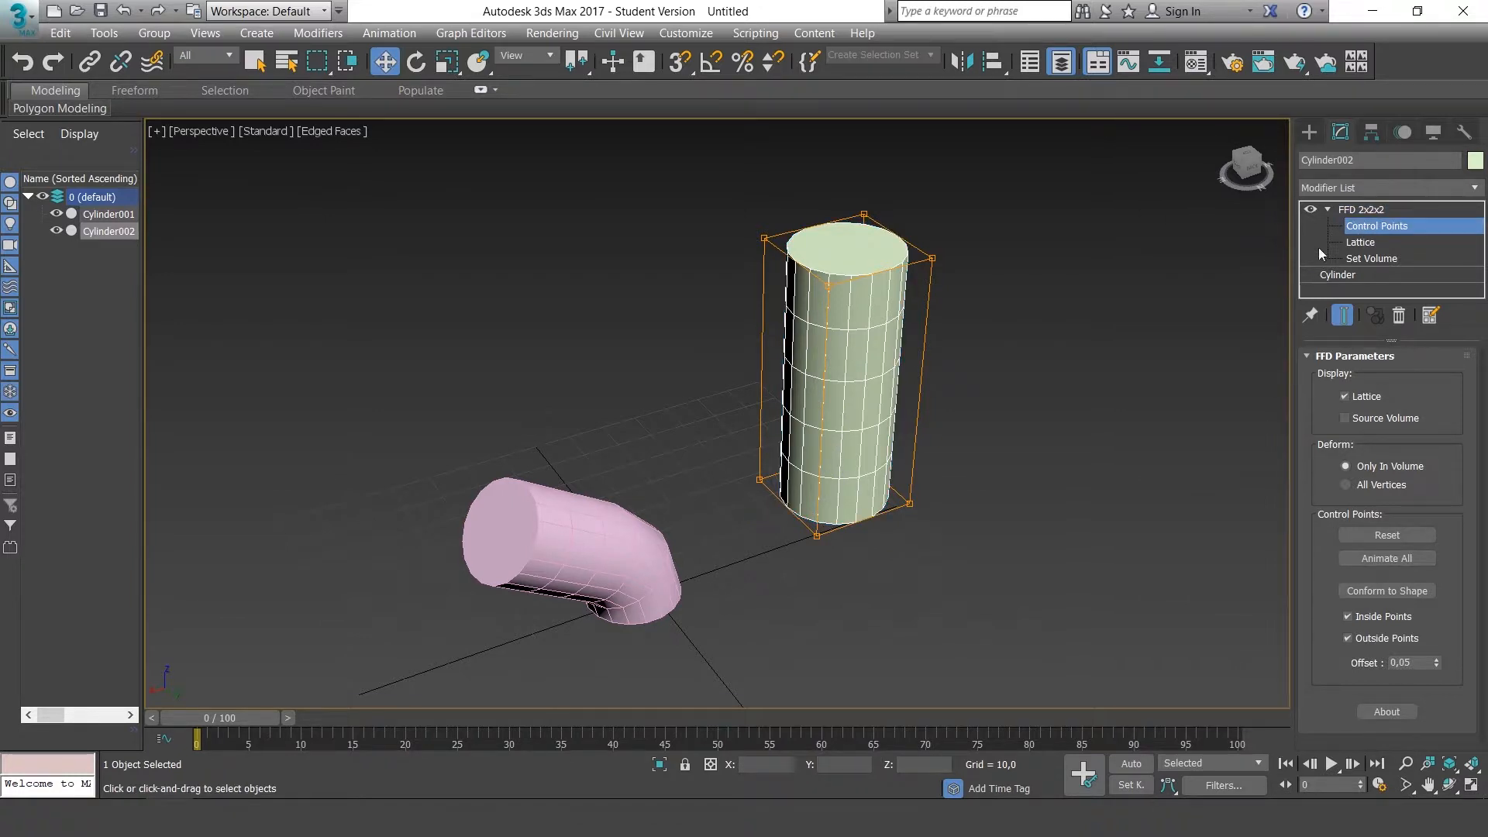
alt+middle_drag(1157, 308, 949, 270)
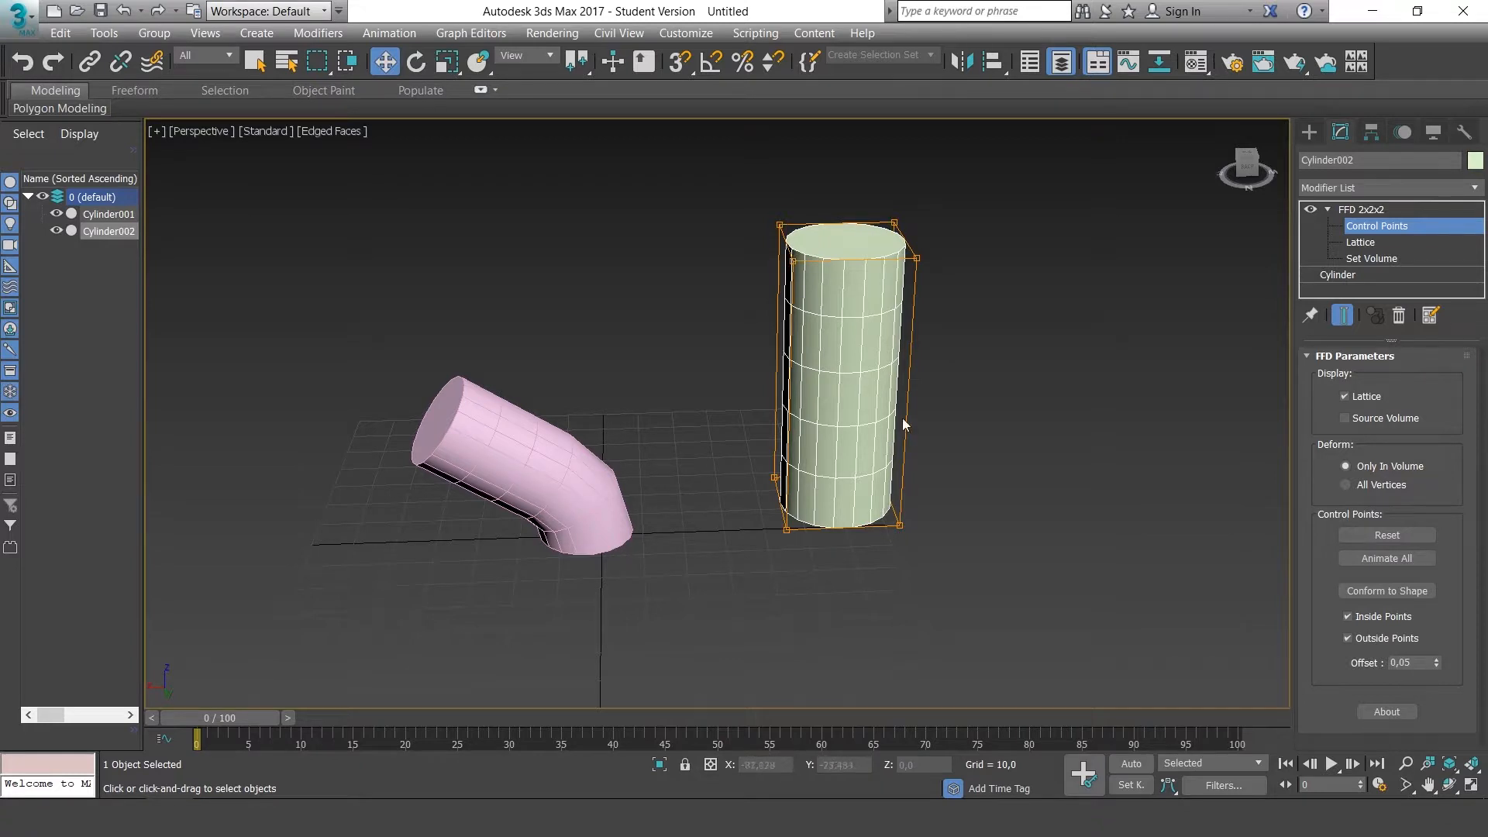
click(927, 270)
alt+middle_drag(927, 270, 1031, 262)
drag(928, 281, 1063, 288)
Step: Lower the front upper control point of the lattice and pull the rear upper one far out past the flared corner
click(822, 319)
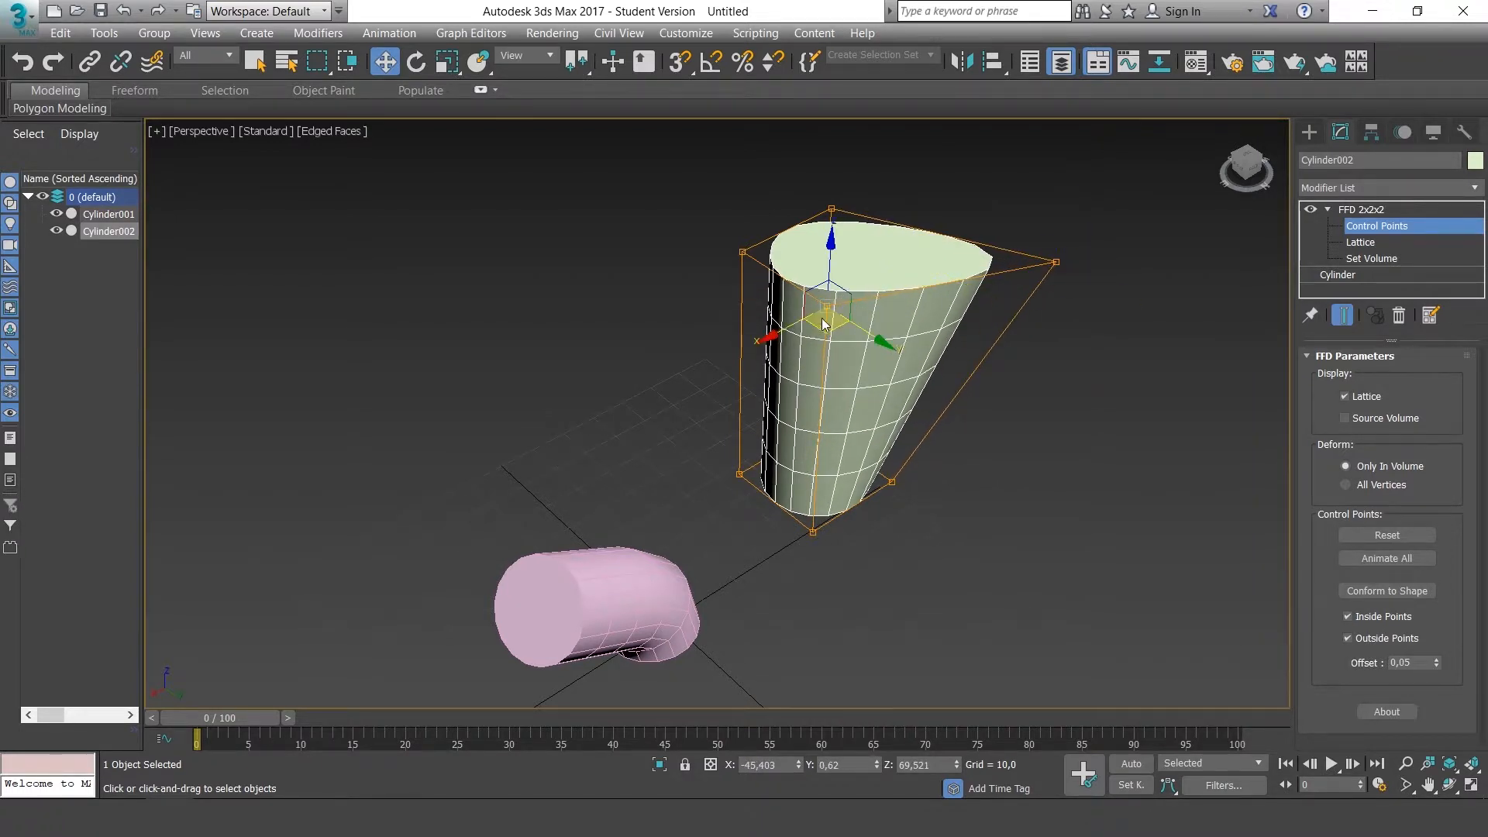
drag(830, 330, 825, 411)
click(834, 228)
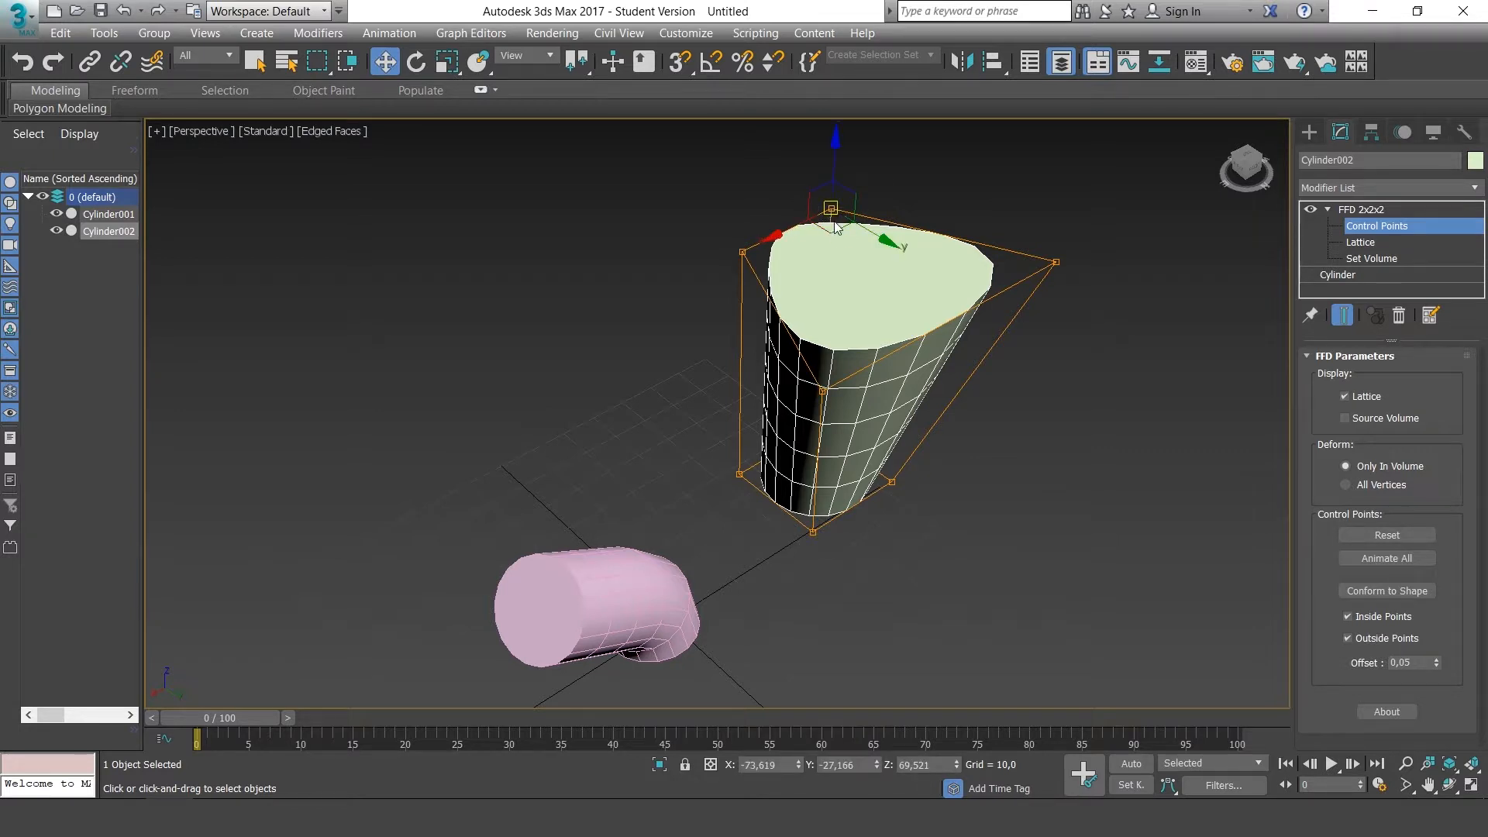
drag(830, 220, 1167, 270)
alt+middle_drag(1166, 273, 904, 326)
alt+middle_drag(1020, 307, 790, 314)
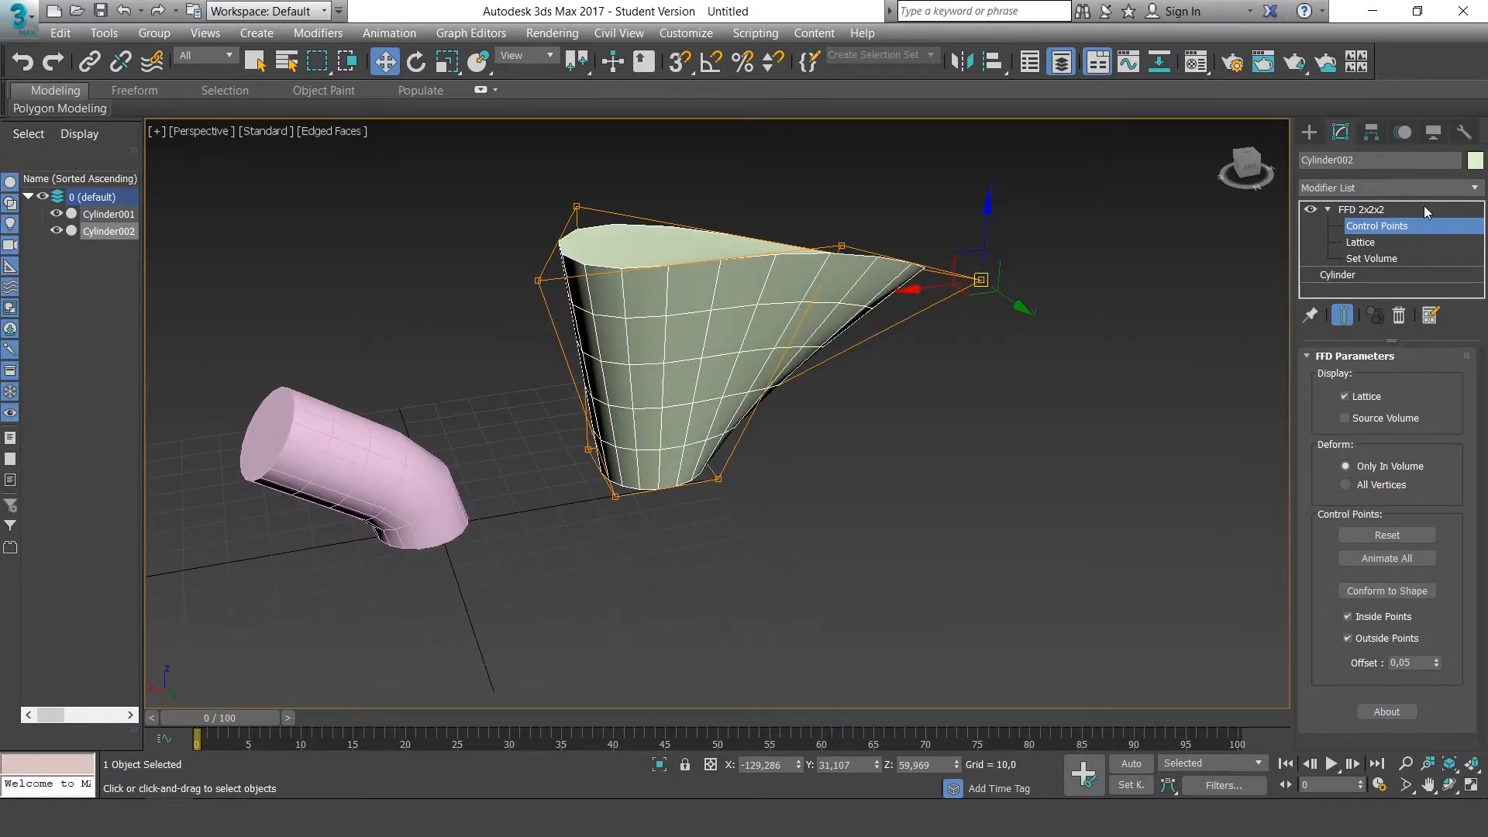
Step: Remove the FFD 2x2x2 modifier from the second cylinder and apply FFD 3x3x3 instead
click(1400, 210)
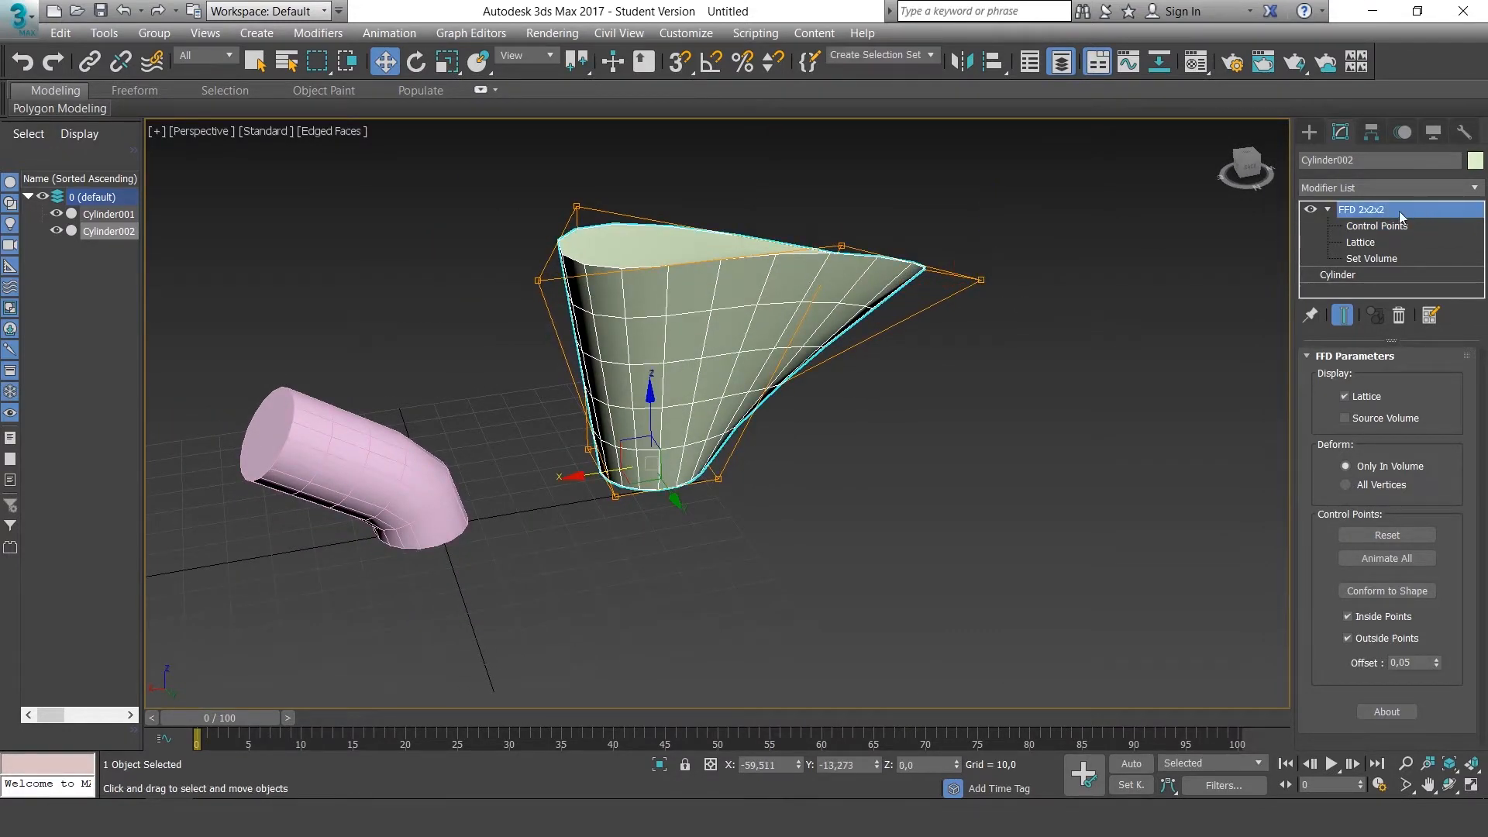
click(1400, 316)
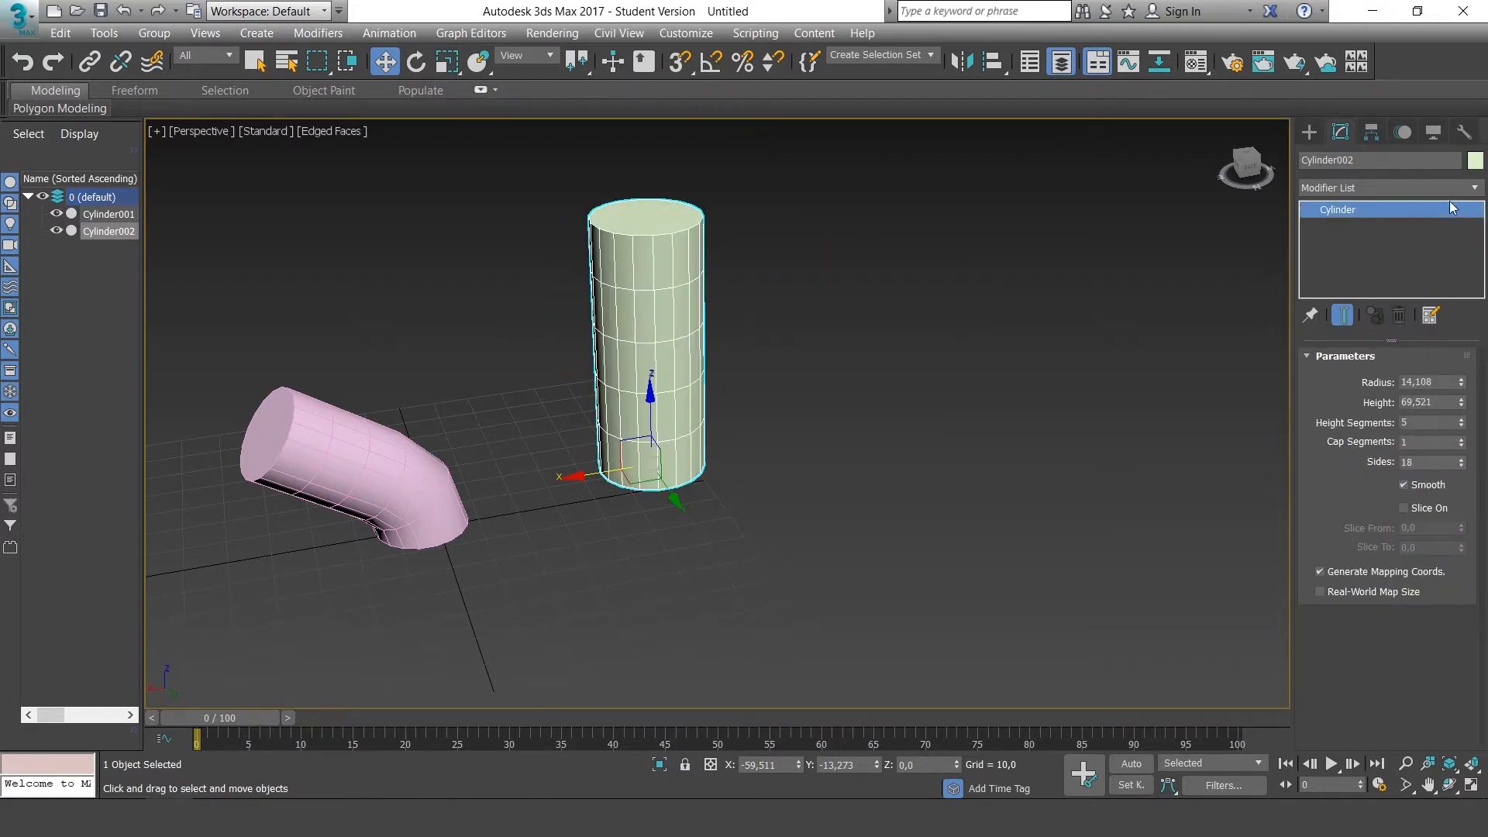
click(1477, 194)
key(f)
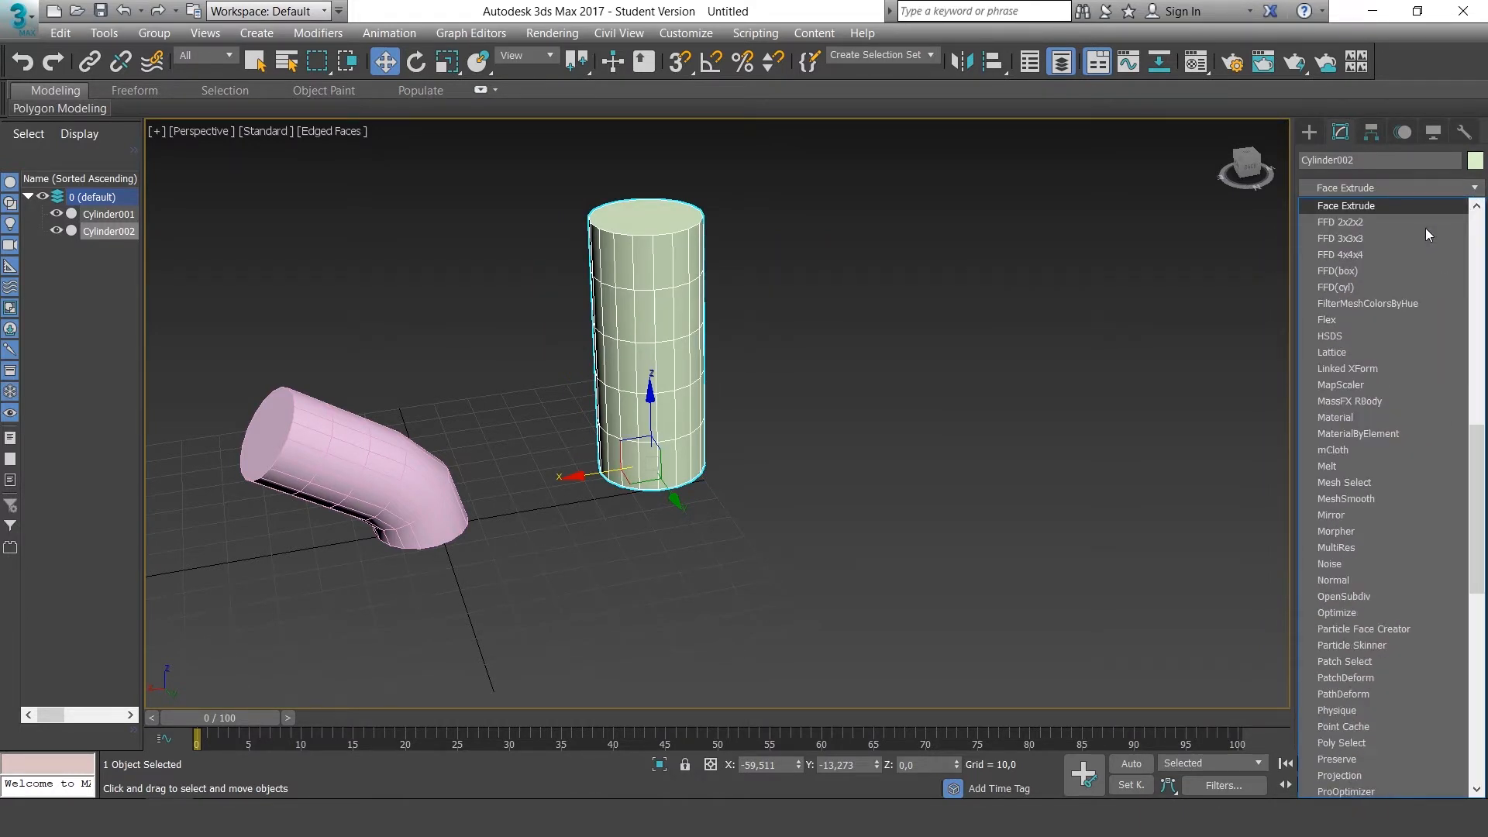
click(1361, 239)
alt+middle_drag(927, 262, 1116, 300)
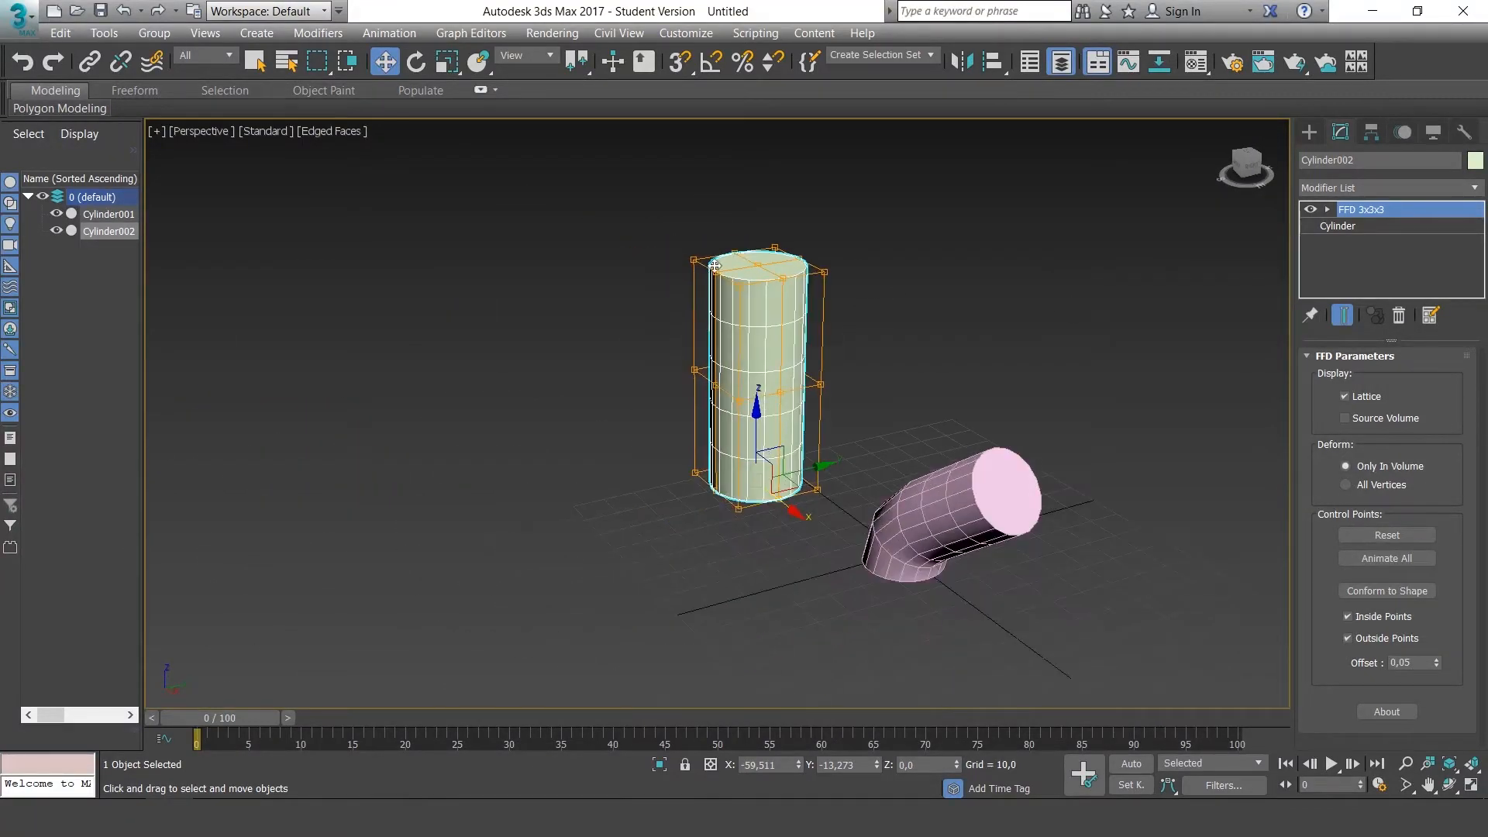
Step: Enter the FFD 3x3x3 control points and move the whole middle layer about 22 units along X, bowing the cylinder toward the bent one
middle_drag(913, 266, 894, 315)
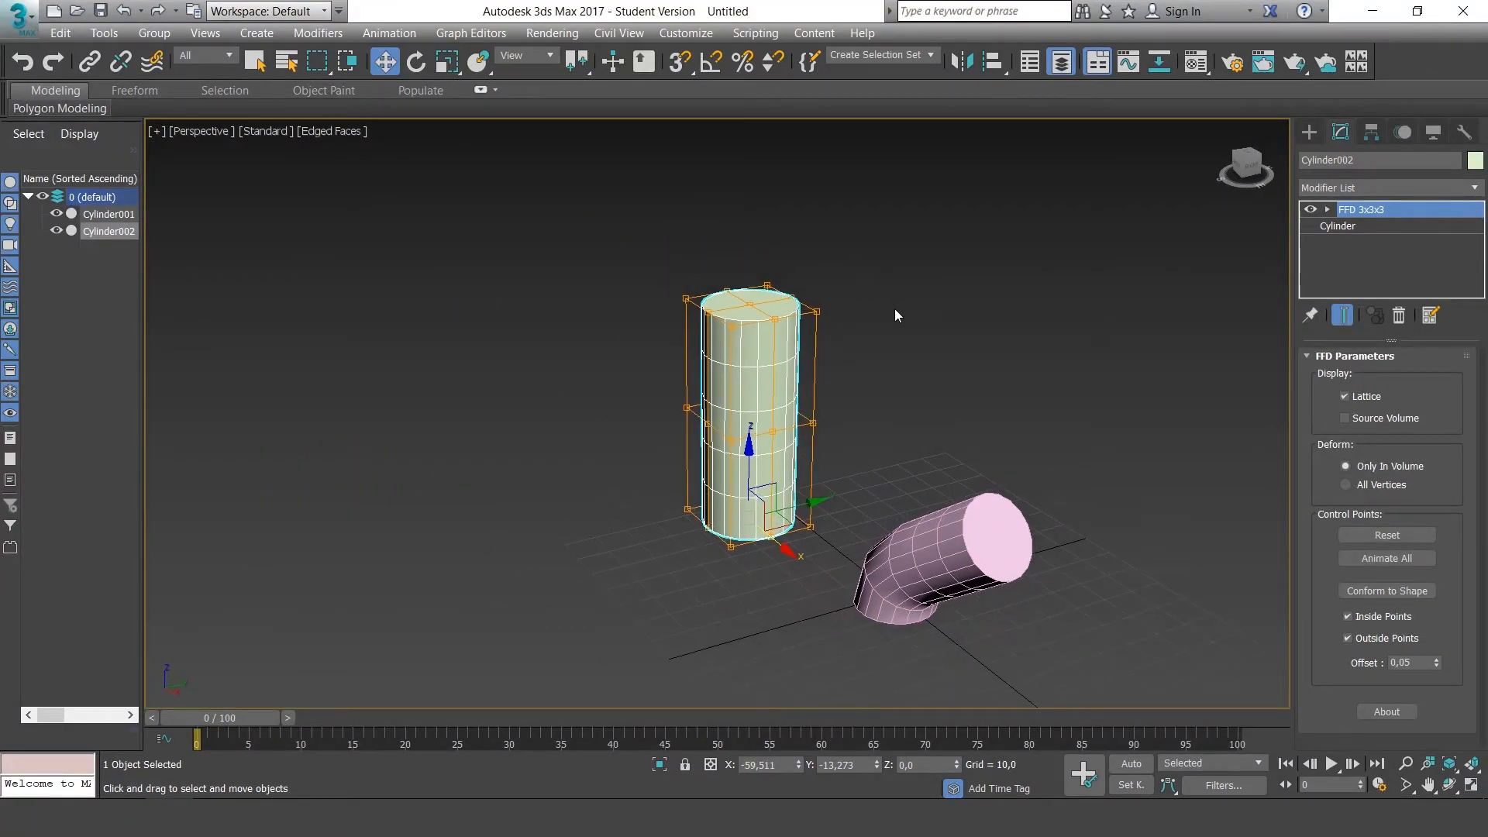
click(1328, 210)
click(1377, 227)
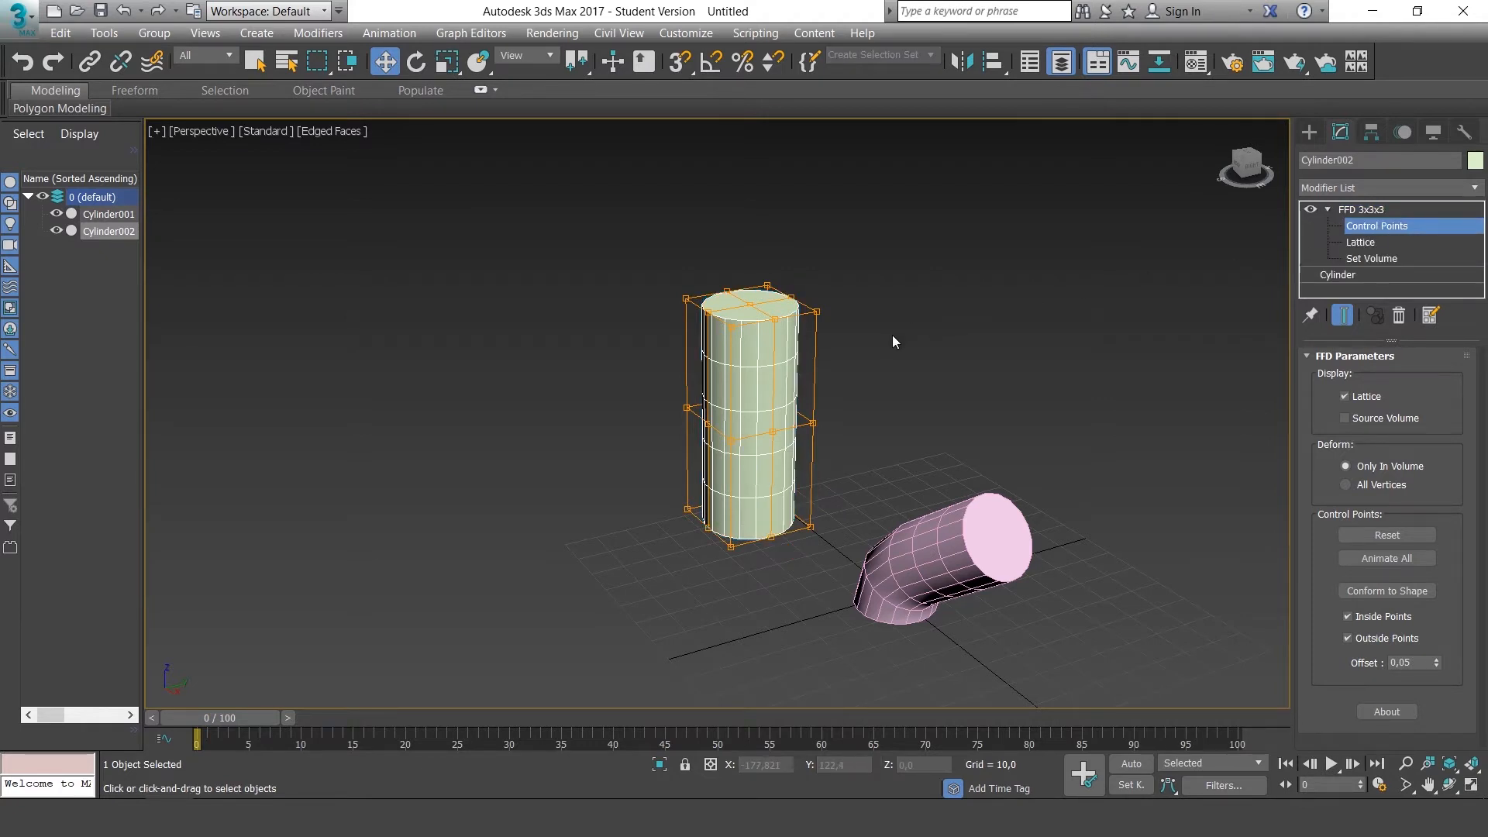
alt+middle_drag(893, 340, 953, 346)
drag(860, 390, 689, 443)
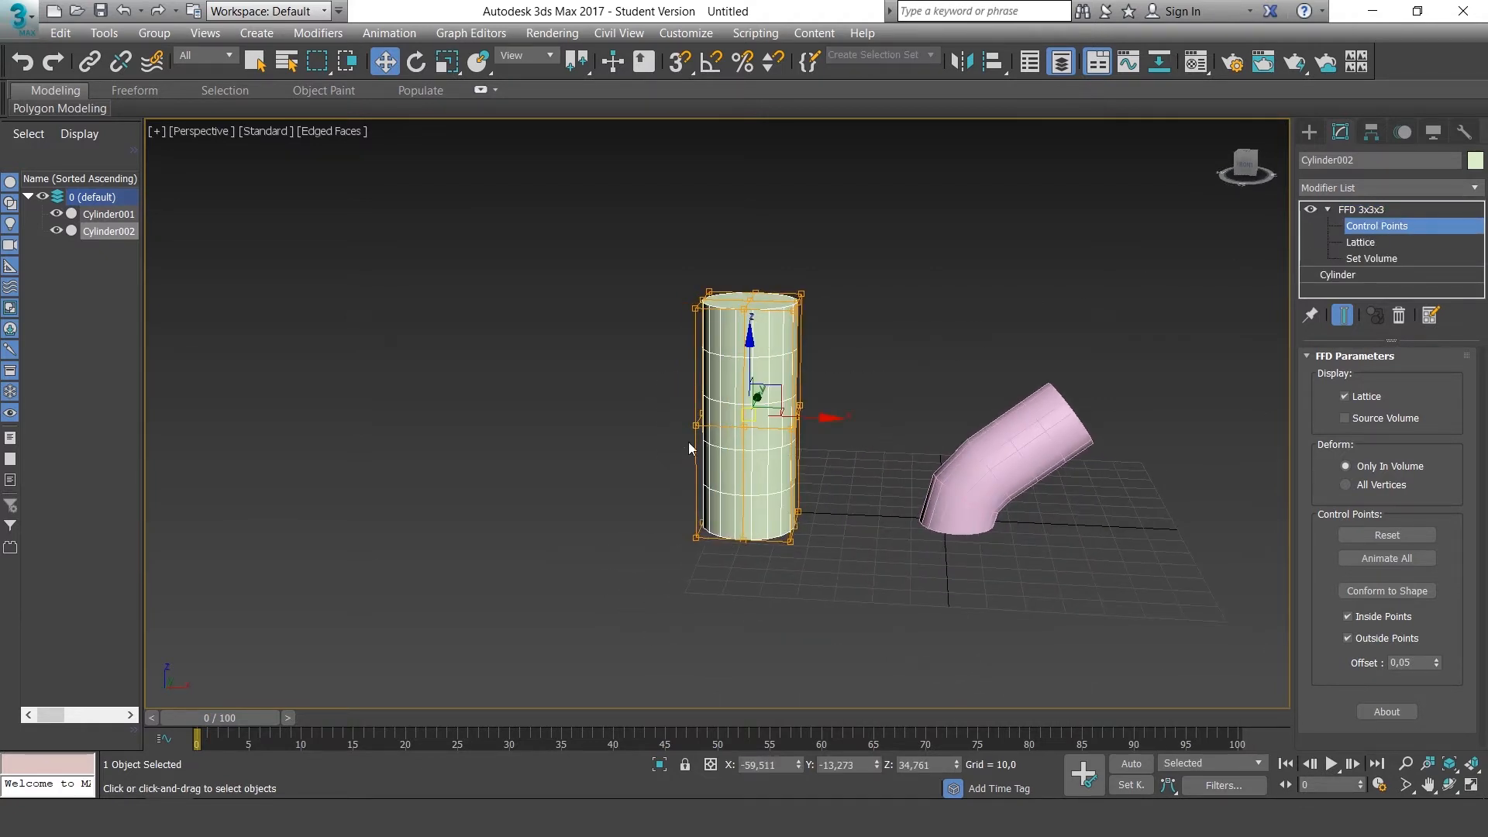
drag(810, 418, 883, 414)
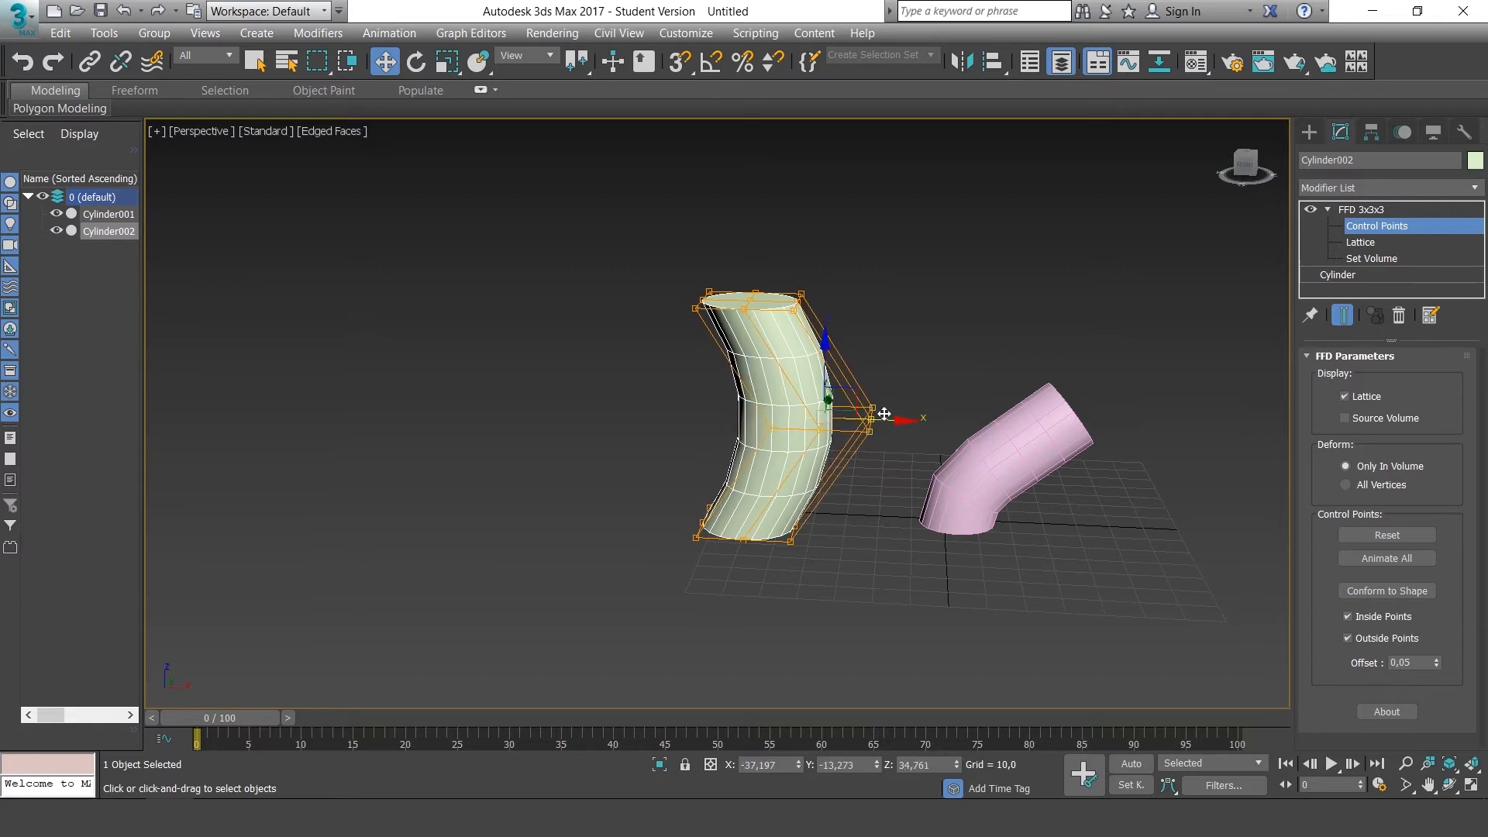
Step: Select the top layer of FFD 3x3x3 control points on the bowed cylinder
alt+middle_drag(846, 349, 1026, 256)
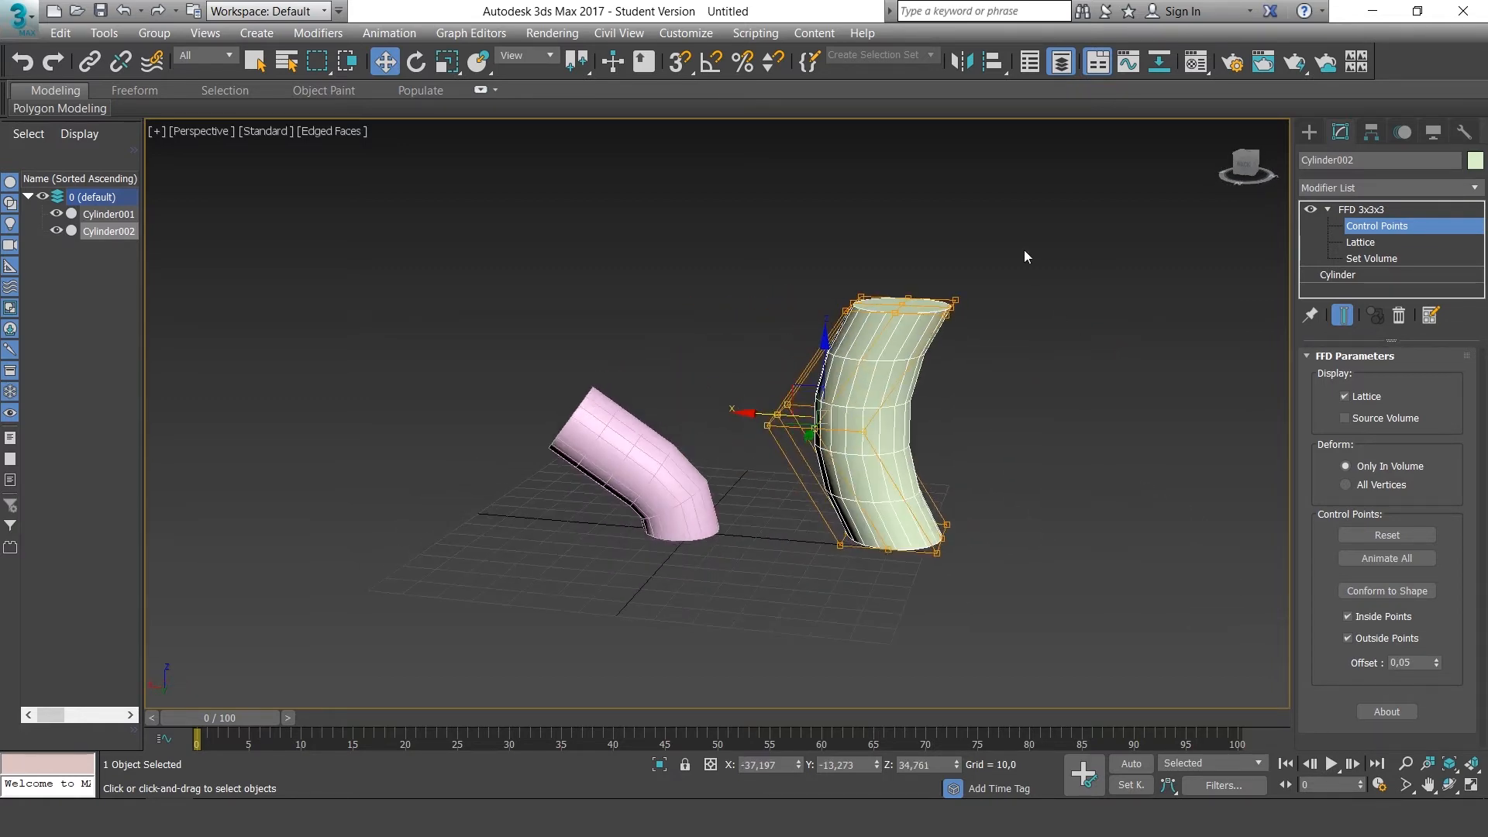
drag(857, 349, 967, 350)
alt+middle_drag(968, 347, 718, 347)
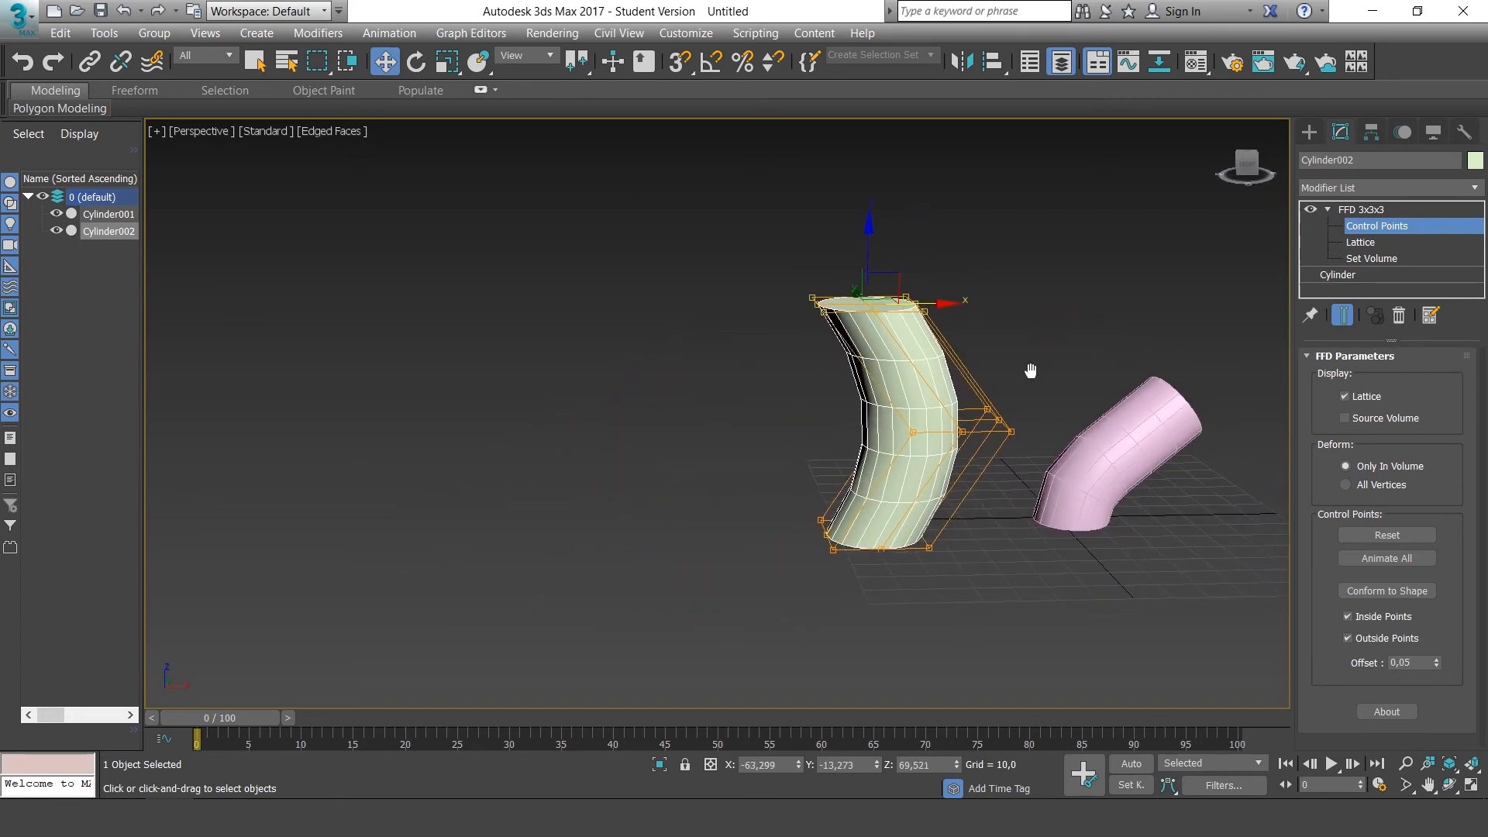